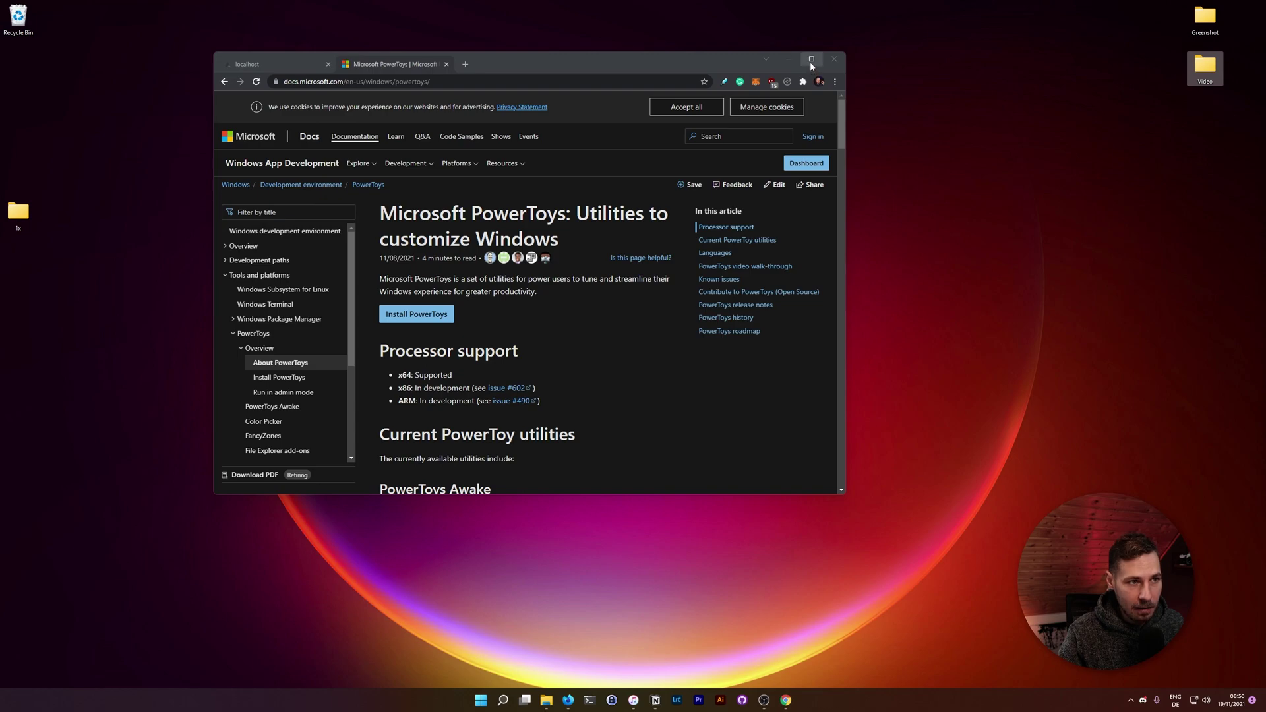
Snap the browser into the left half of the three-window layout and place iTunes in its upper-right zone, leaving the remaining zone unfilled.
mouse_move(811, 62)
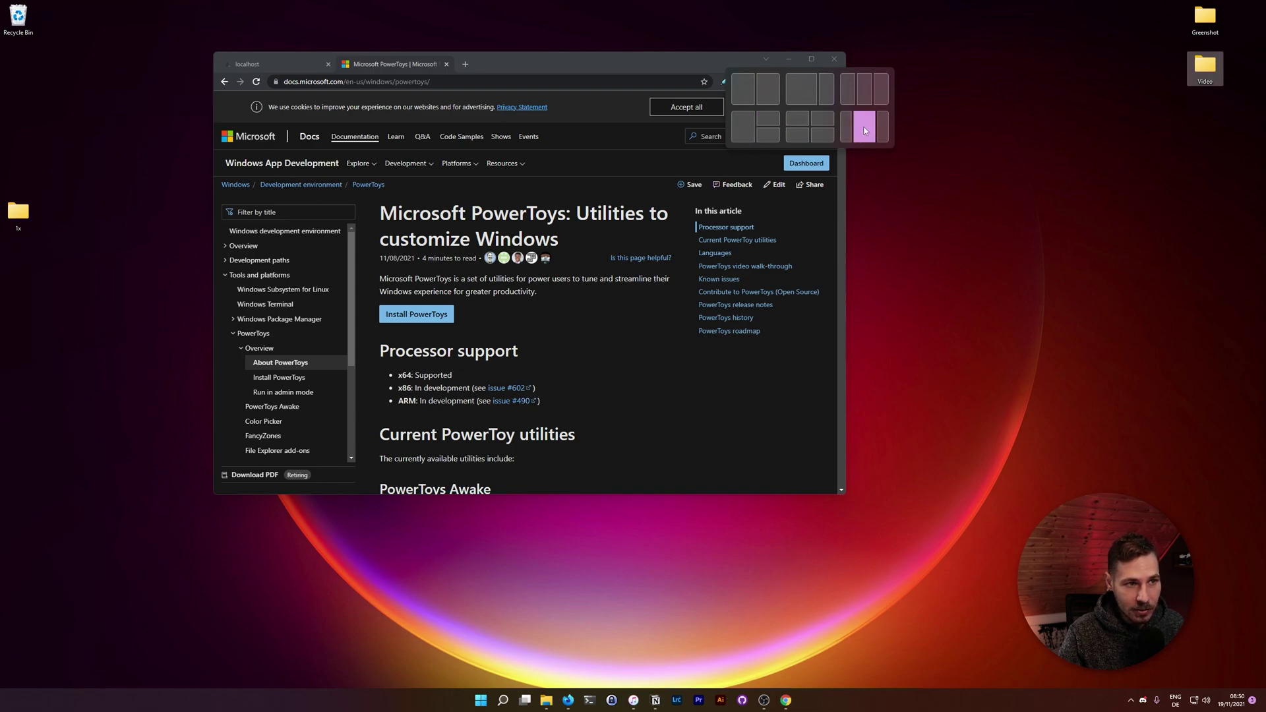
left_click(743, 137)
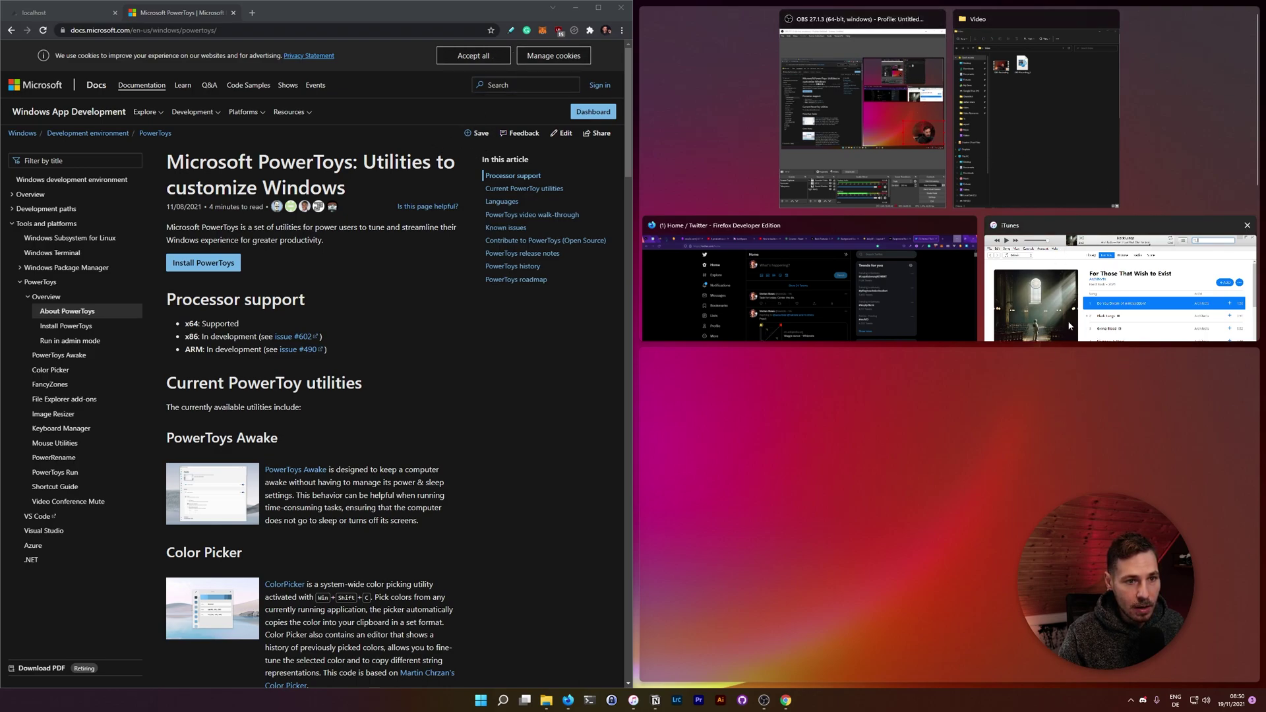
left_click(1116, 333)
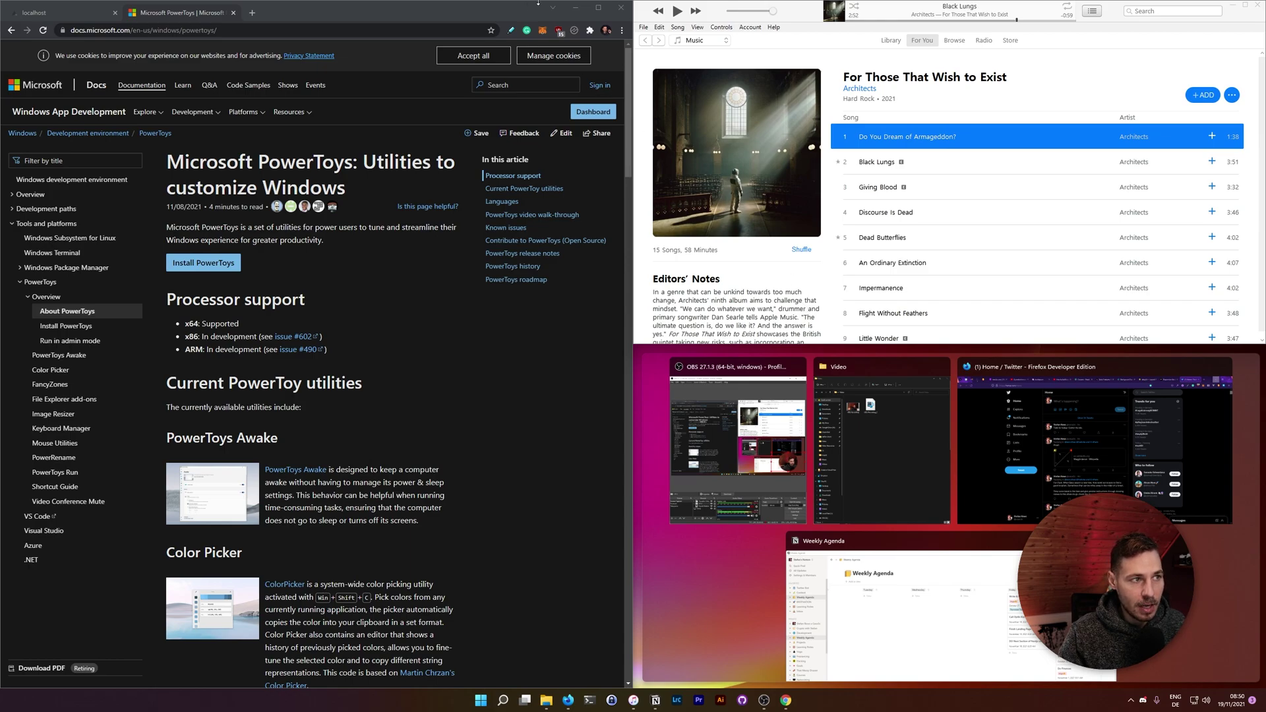
mouse_move(598, 15)
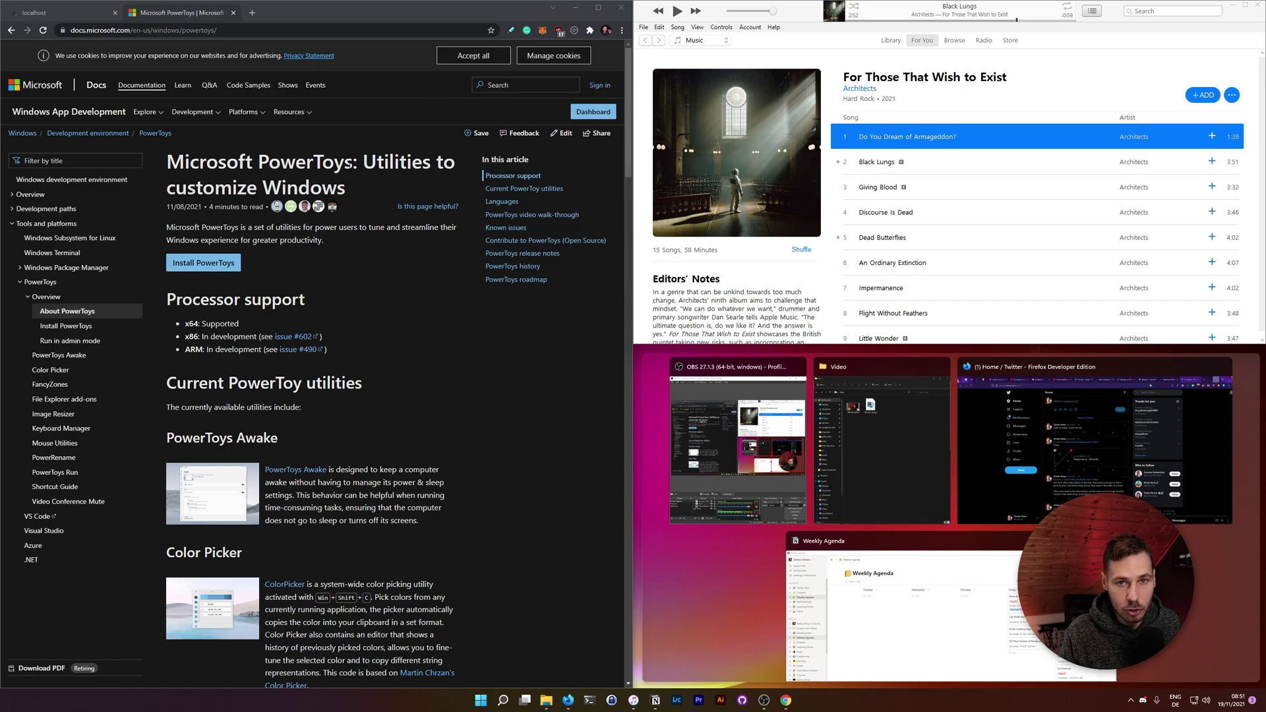
left_click(486, 350)
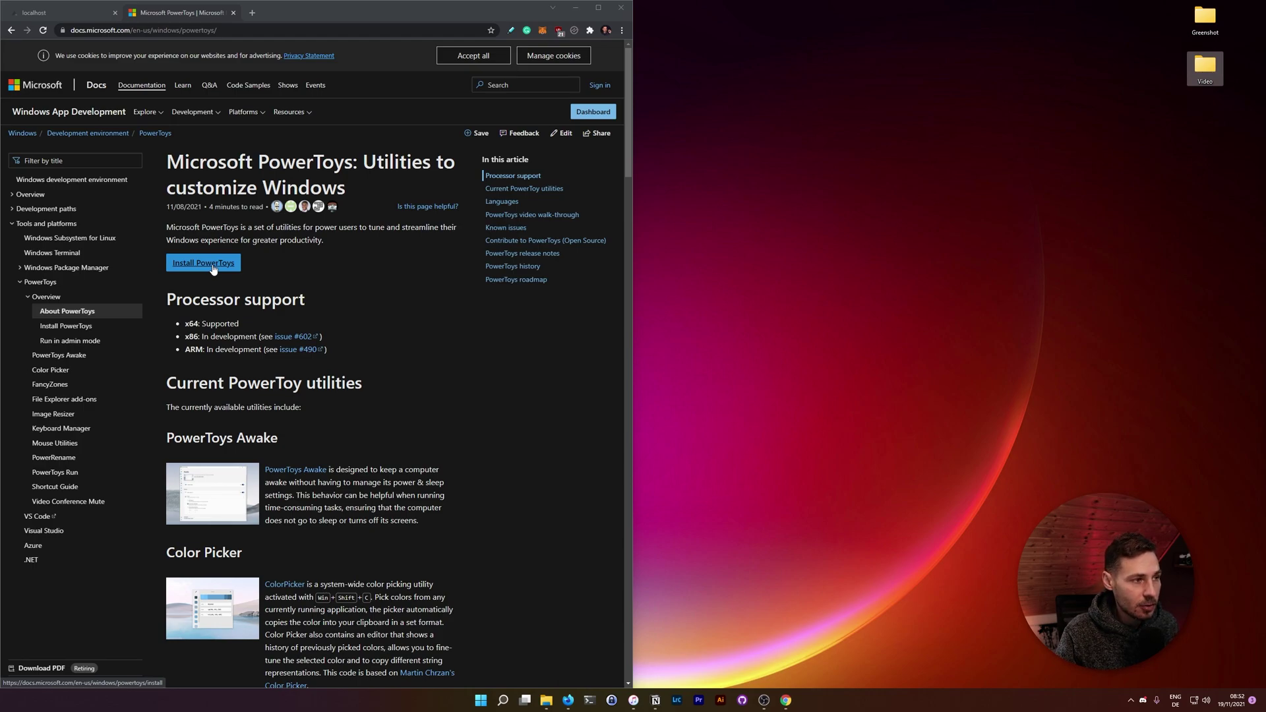
Open the Install PowerToys documentation page and follow its executable installer link to the GitHub release v0.49.1.
key("ctrl+plus")
key("ctrl+plus")
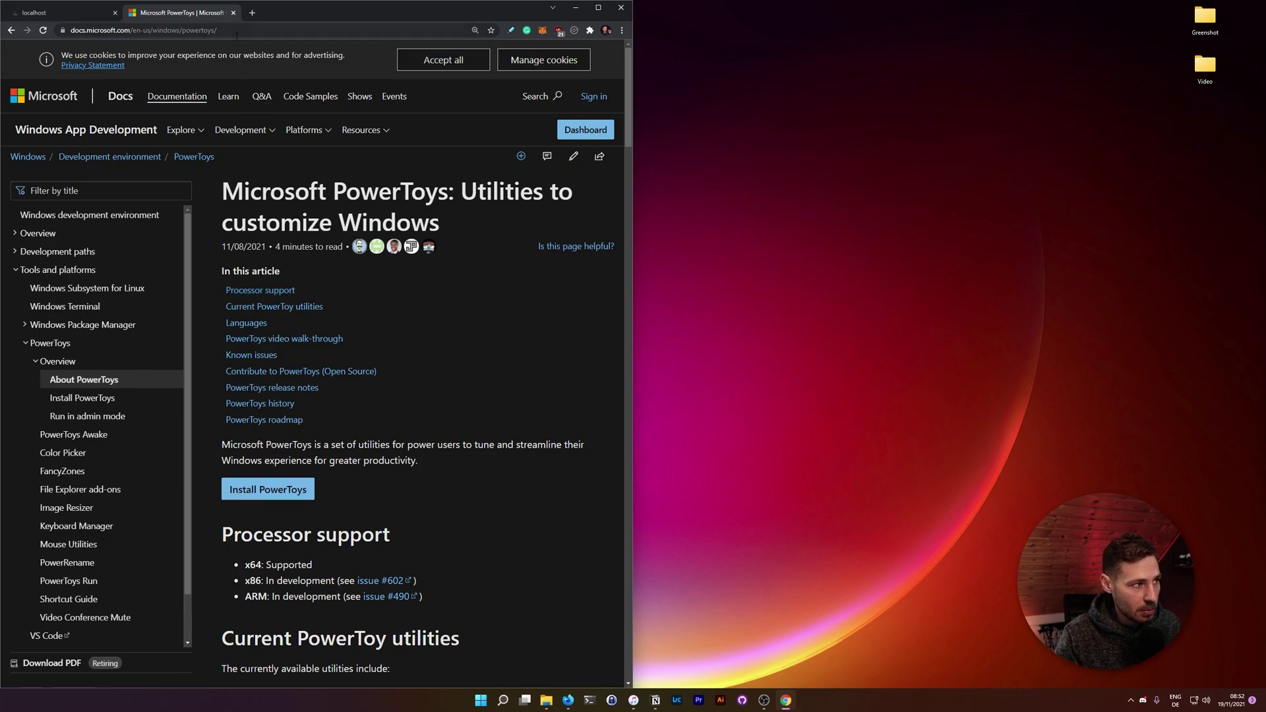
left_click(124, 31)
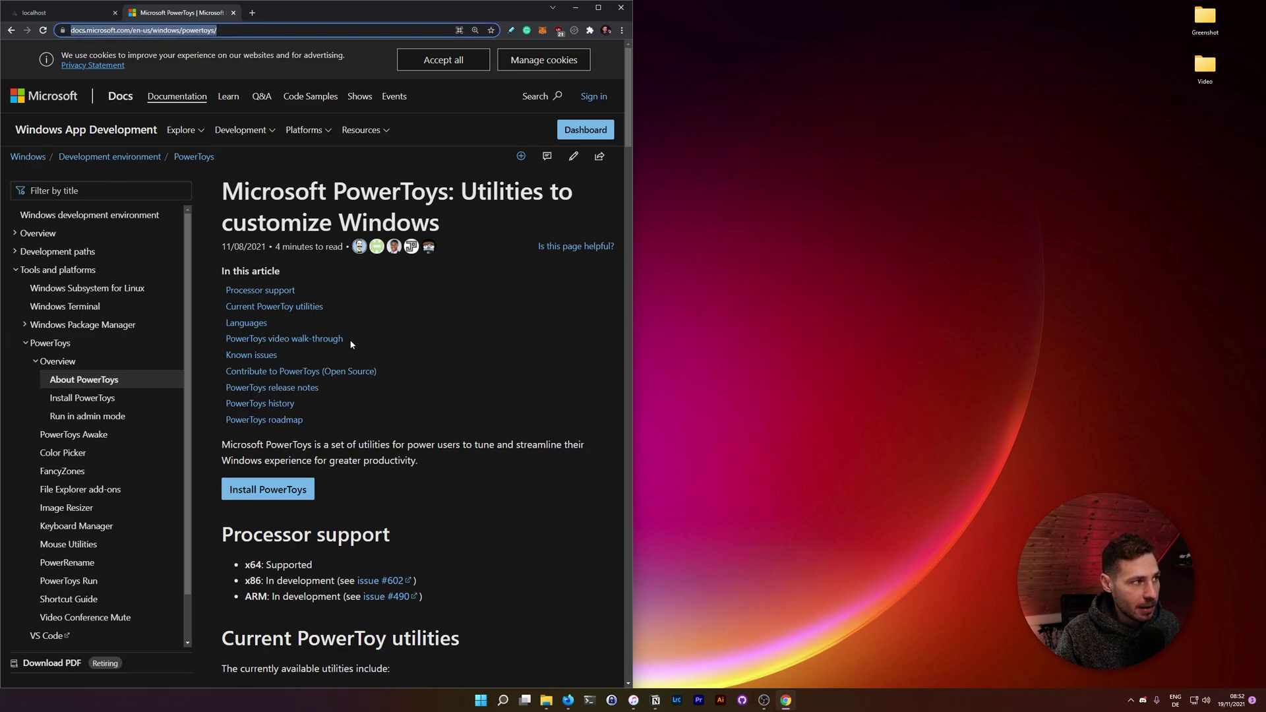
left_click(314, 490)
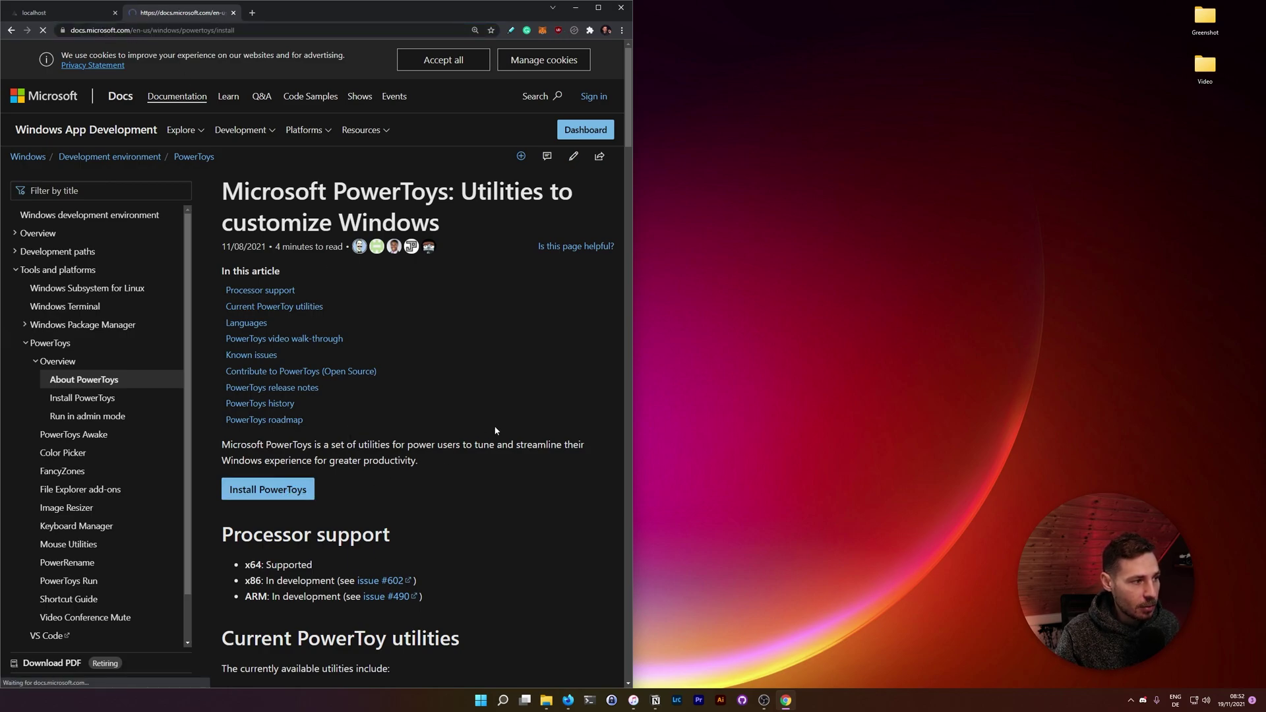
scroll(510, 429, "down", 2)
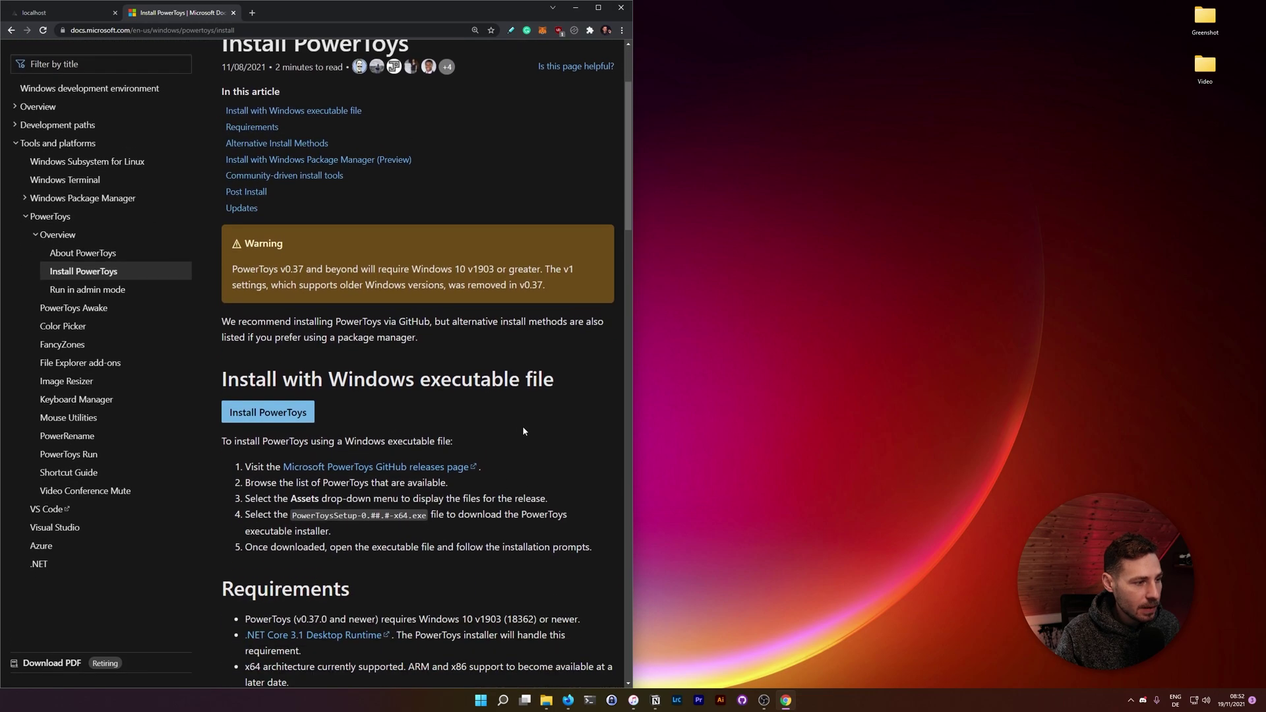
left_click(288, 425)
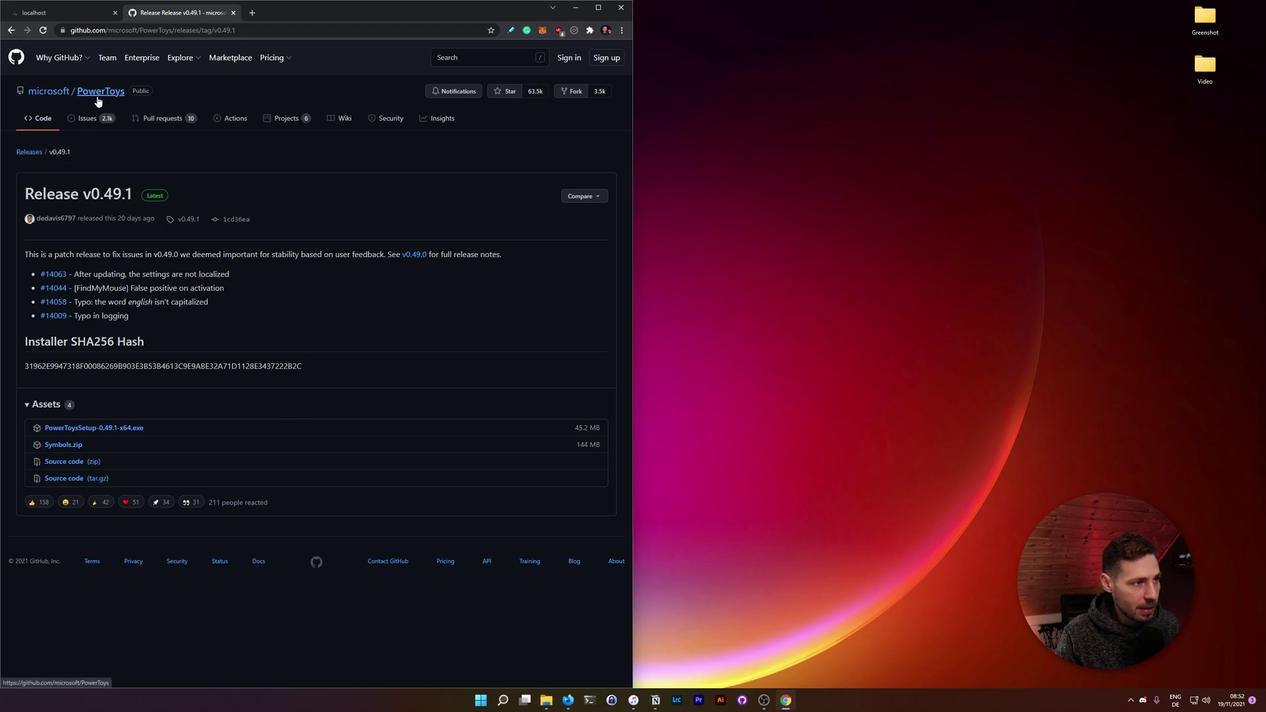
Download PowerToysSetup-0.49.1-x64.exe from the assets of the v0.49.1 release.
left_click(505, 93)
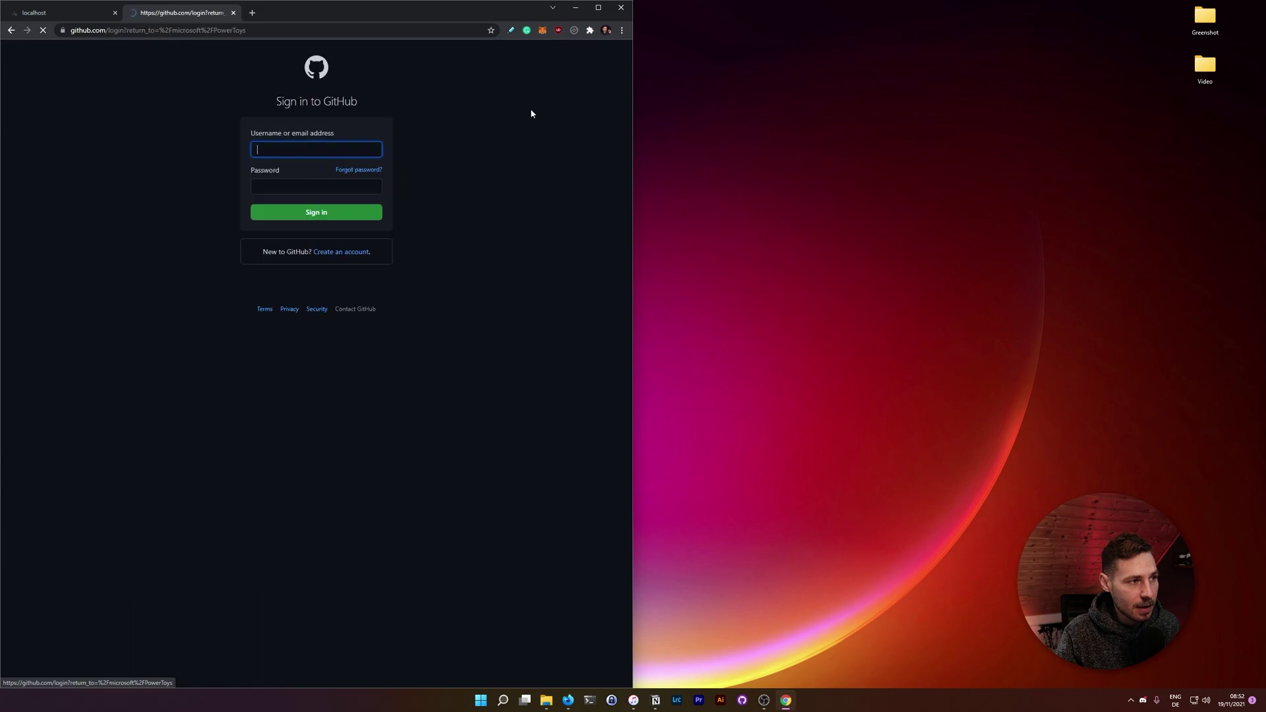
left_click(12, 30)
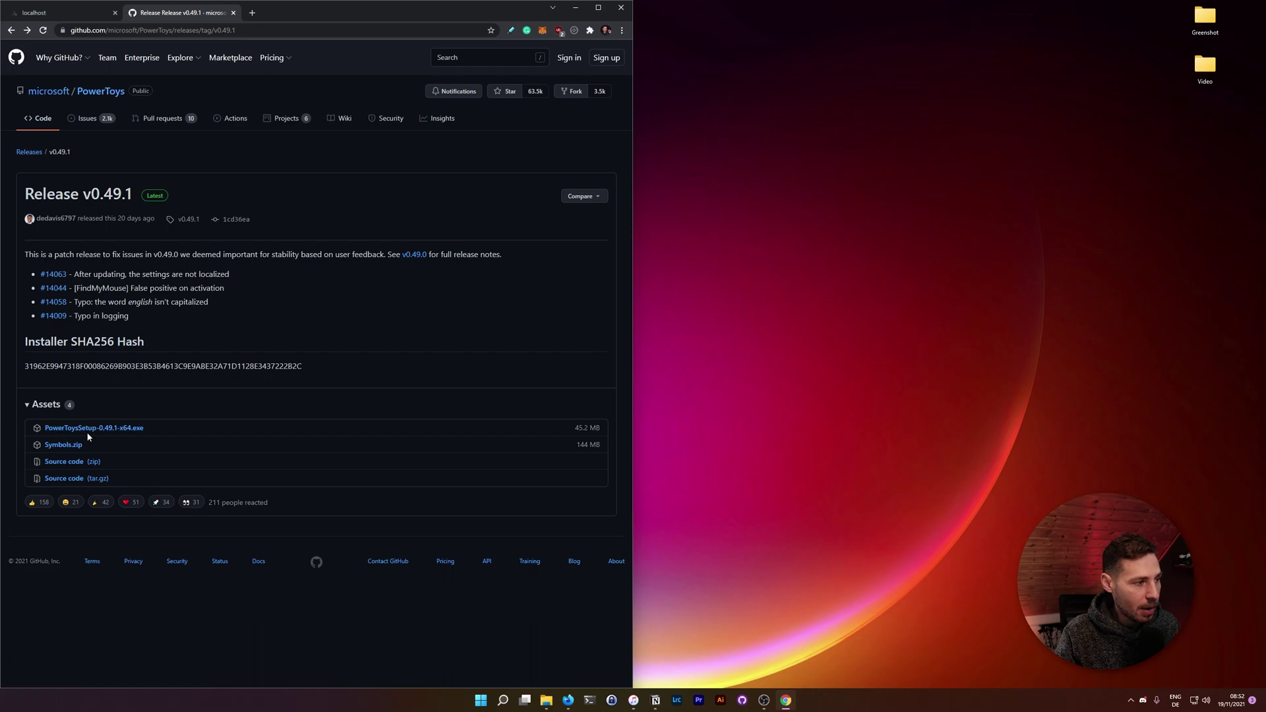
key("ctrl+plus")
key("ctrl+plus")
key("ctrl+plus")
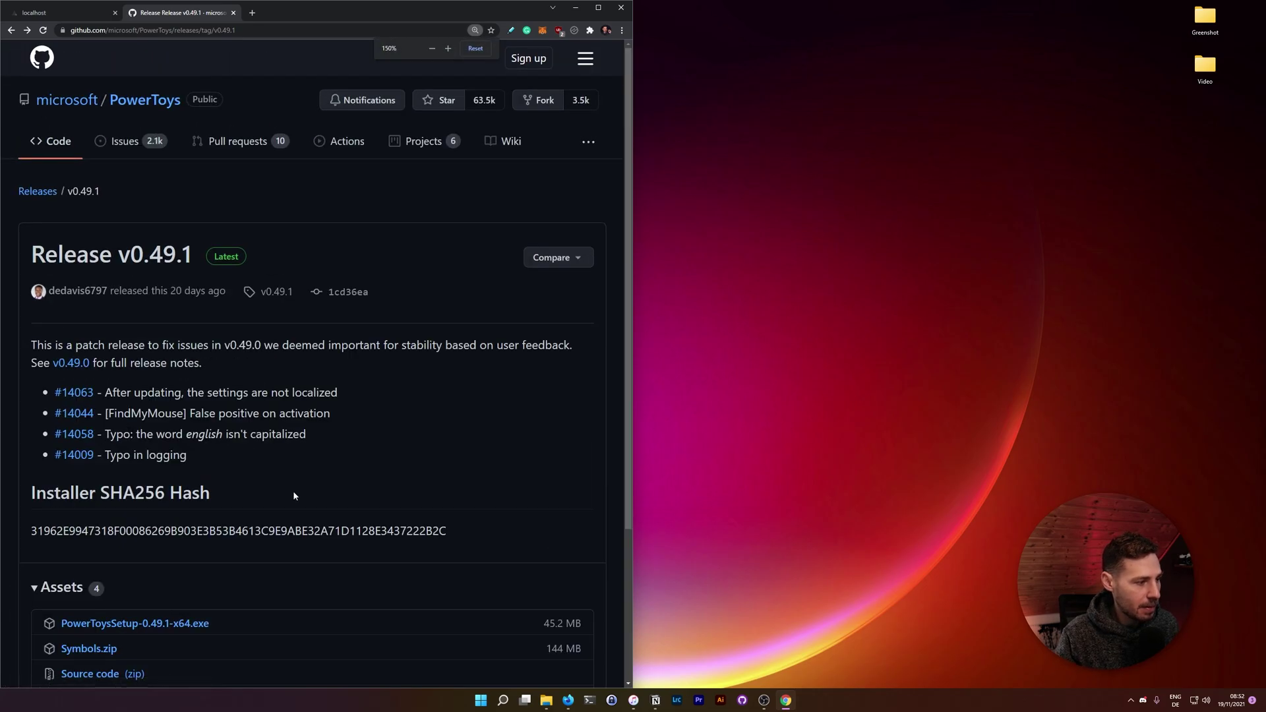
scroll(294, 496, "down", 3)
left_click(184, 481)
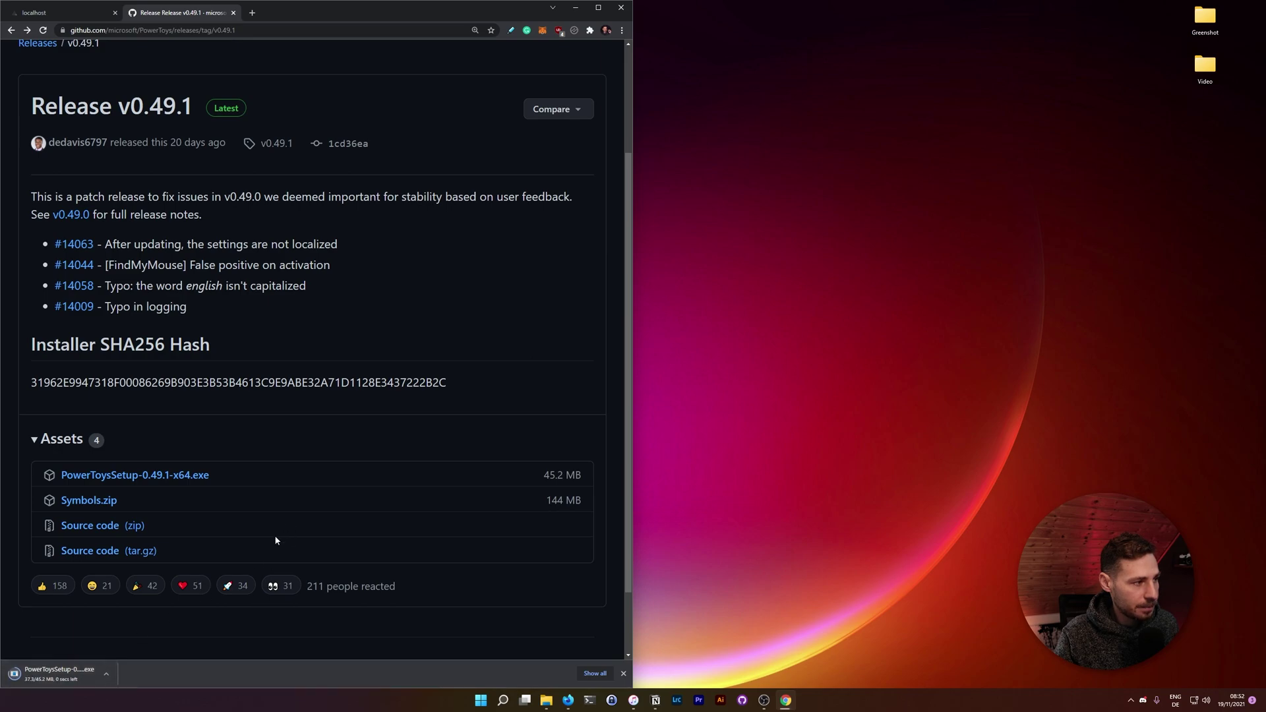
Run the downloaded setup, accept the license terms and install PowerToys into the default folder with automatic start at logon.
left_click(68, 675)
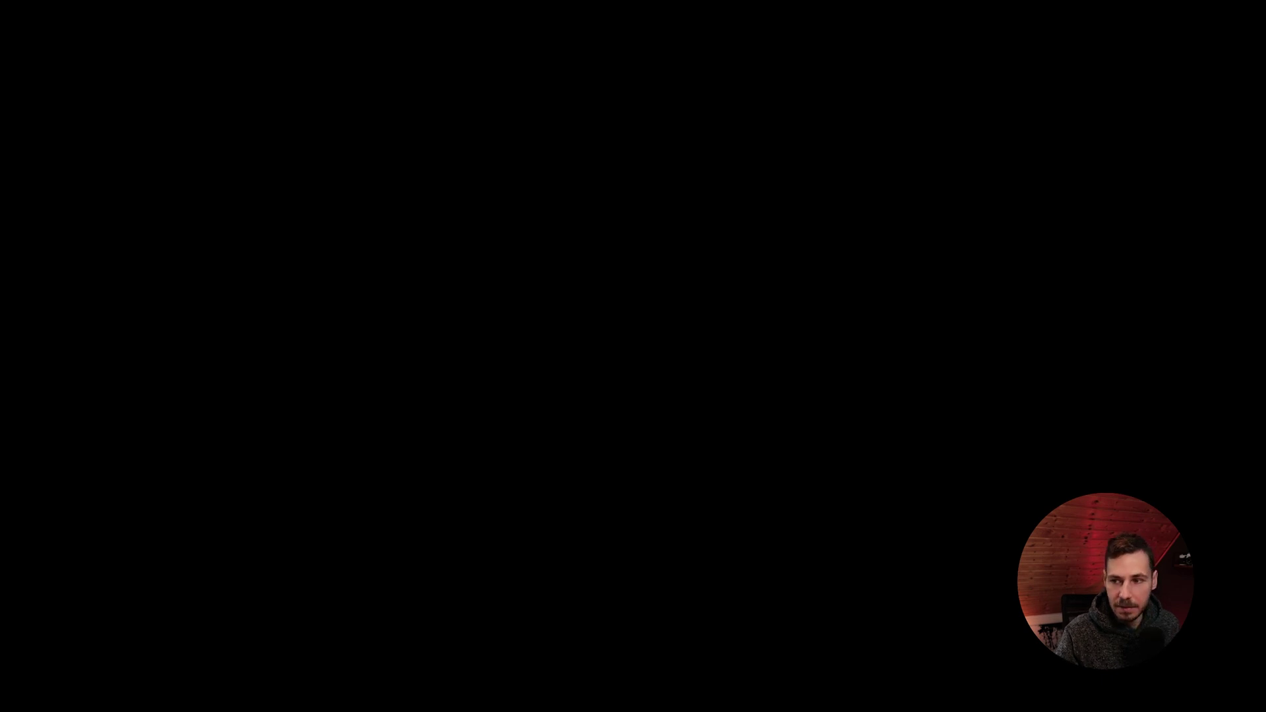
left_click(661, 380)
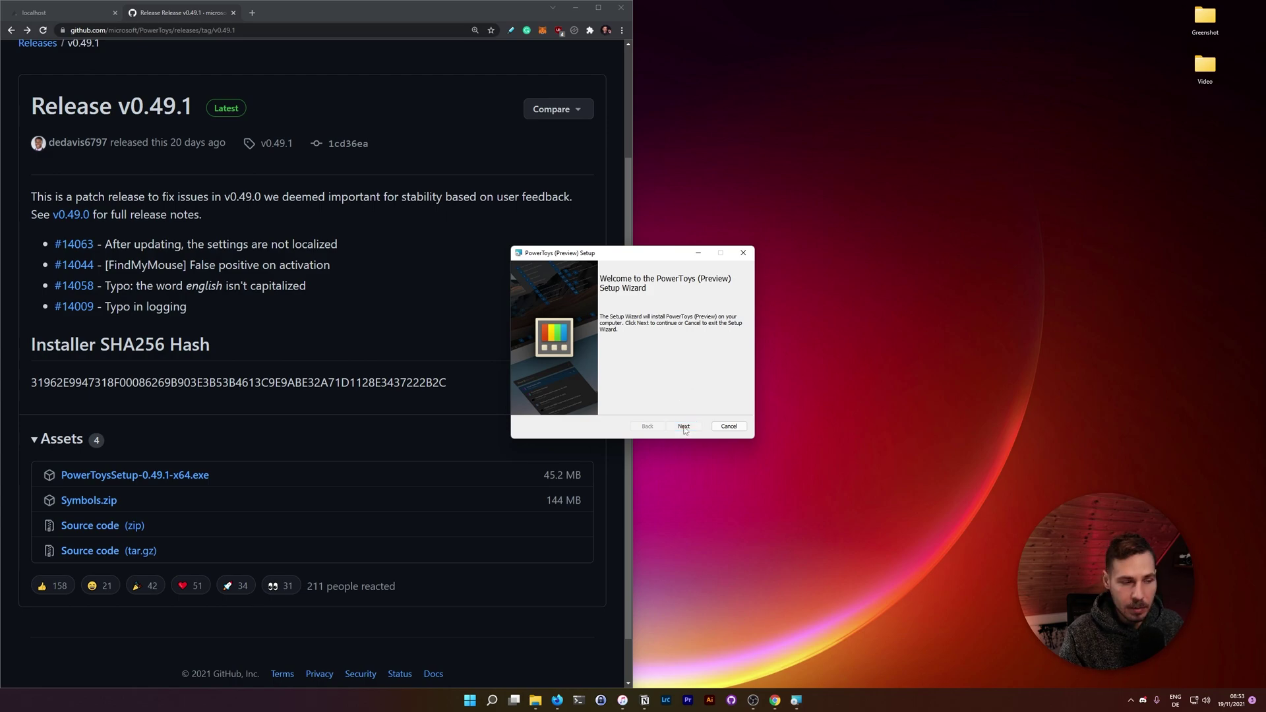
left_click(685, 429)
key("alt+a")
left_click(683, 427)
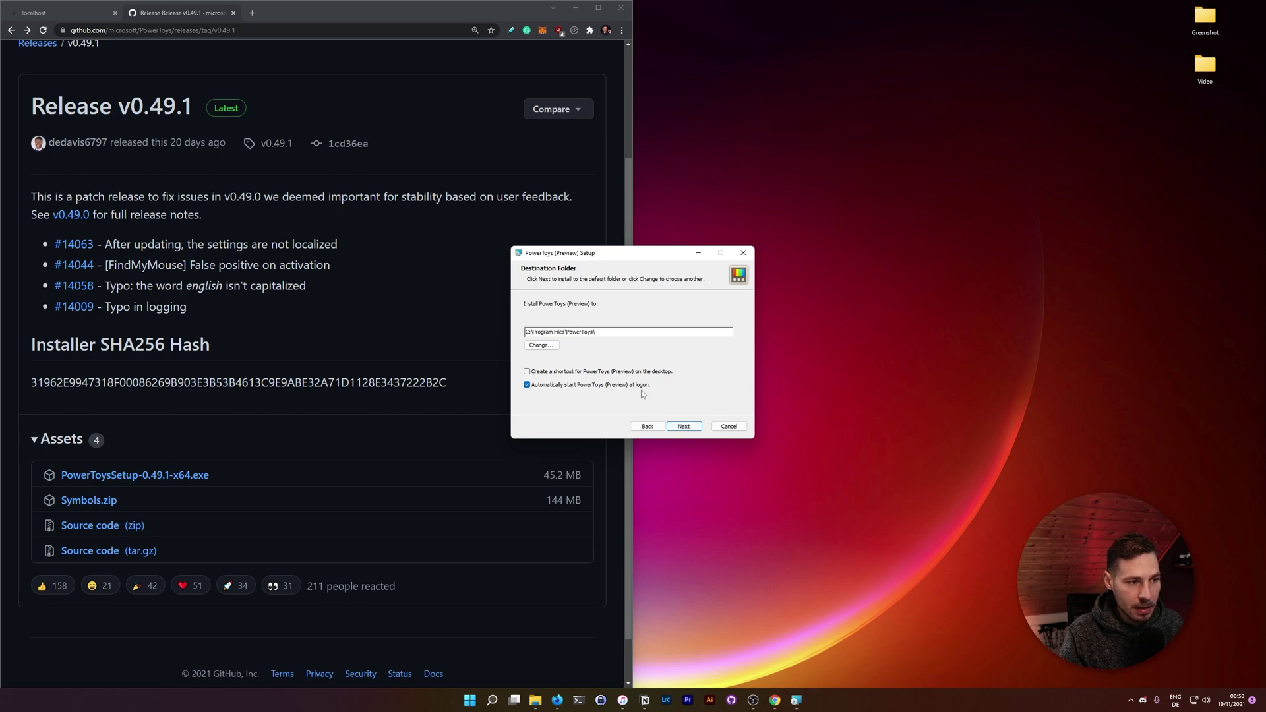
left_click(684, 426)
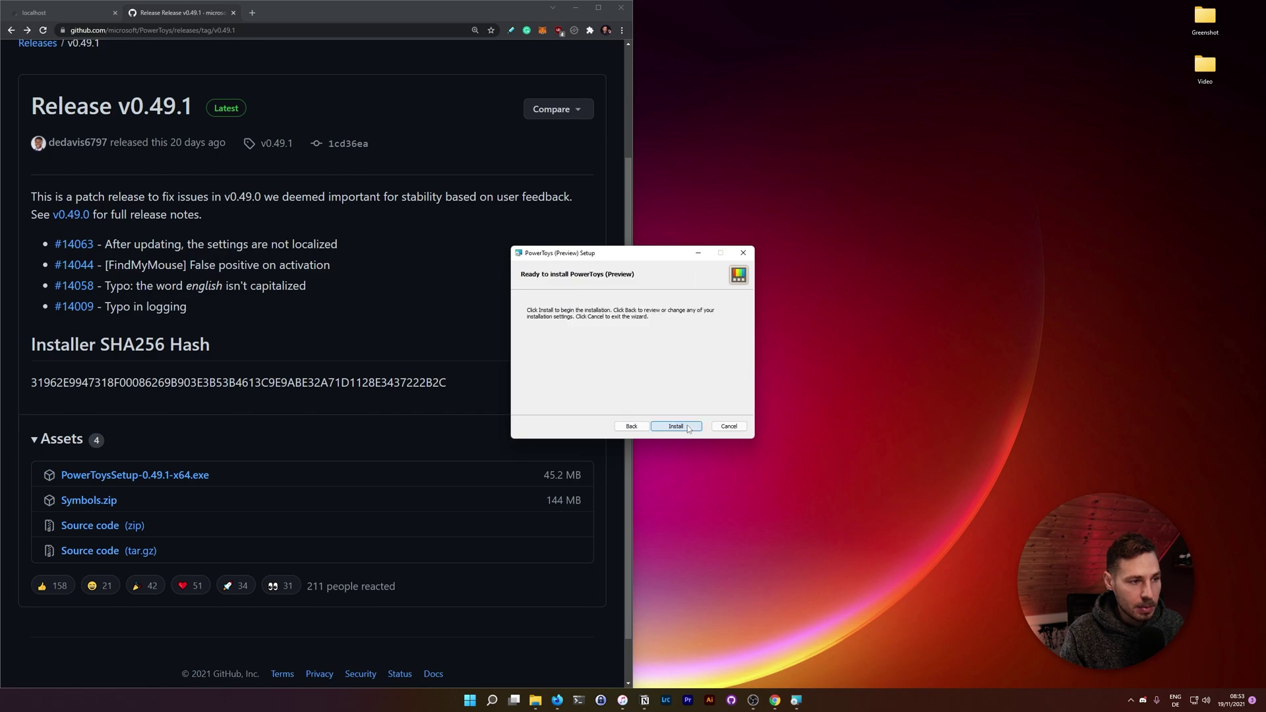
left_click(685, 426)
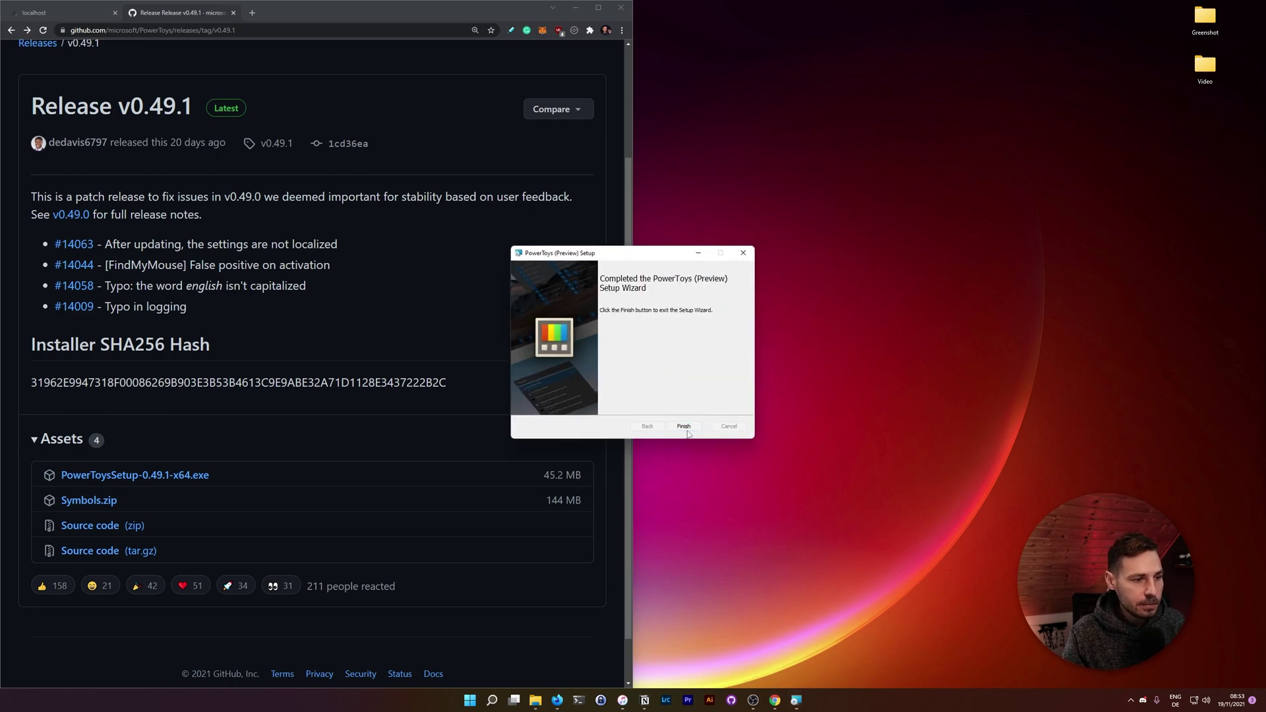
left_click(683, 427)
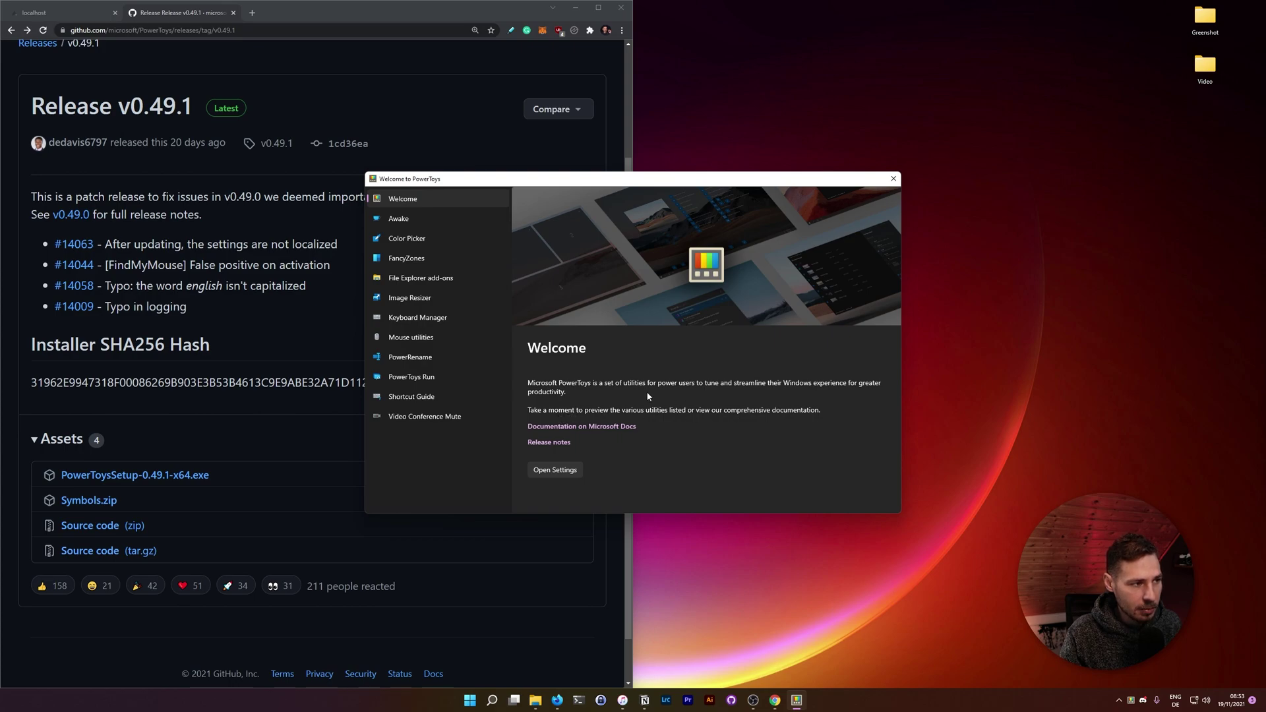
Dismiss the Welcome to PowerToys window and open the PowerToys settings to review the General options.
left_click(893, 178)
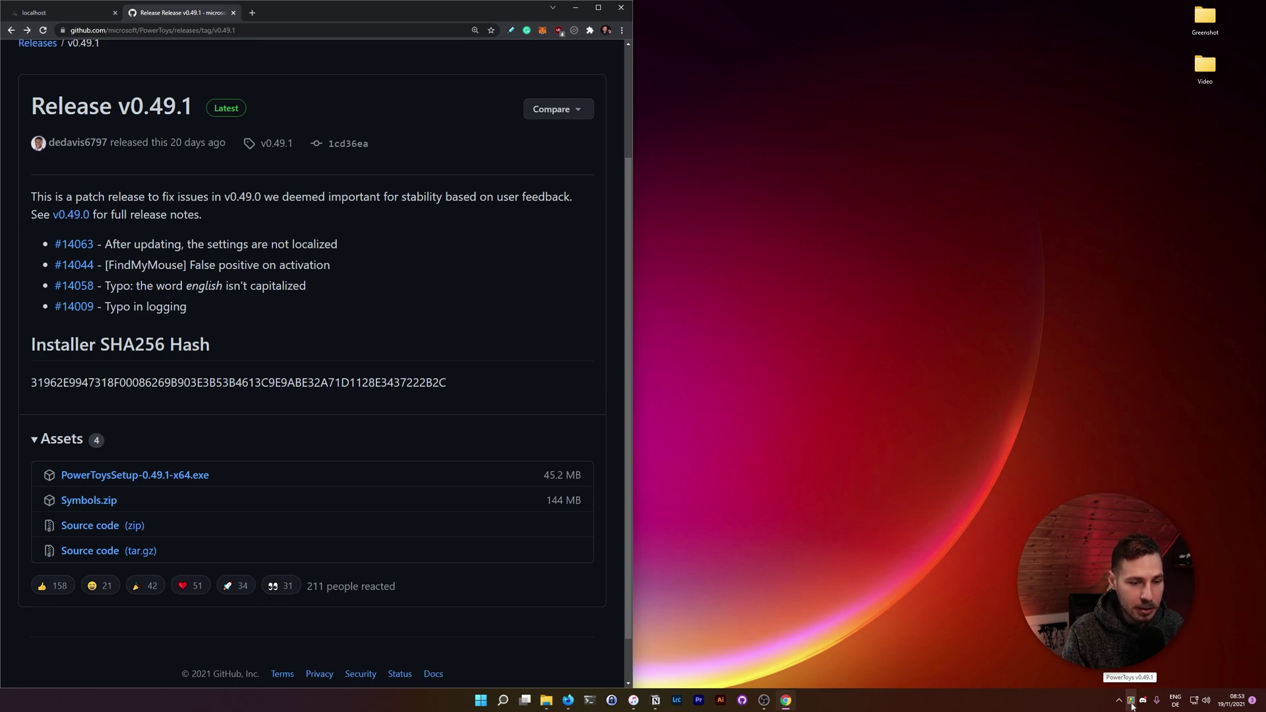
right_click(1131, 704)
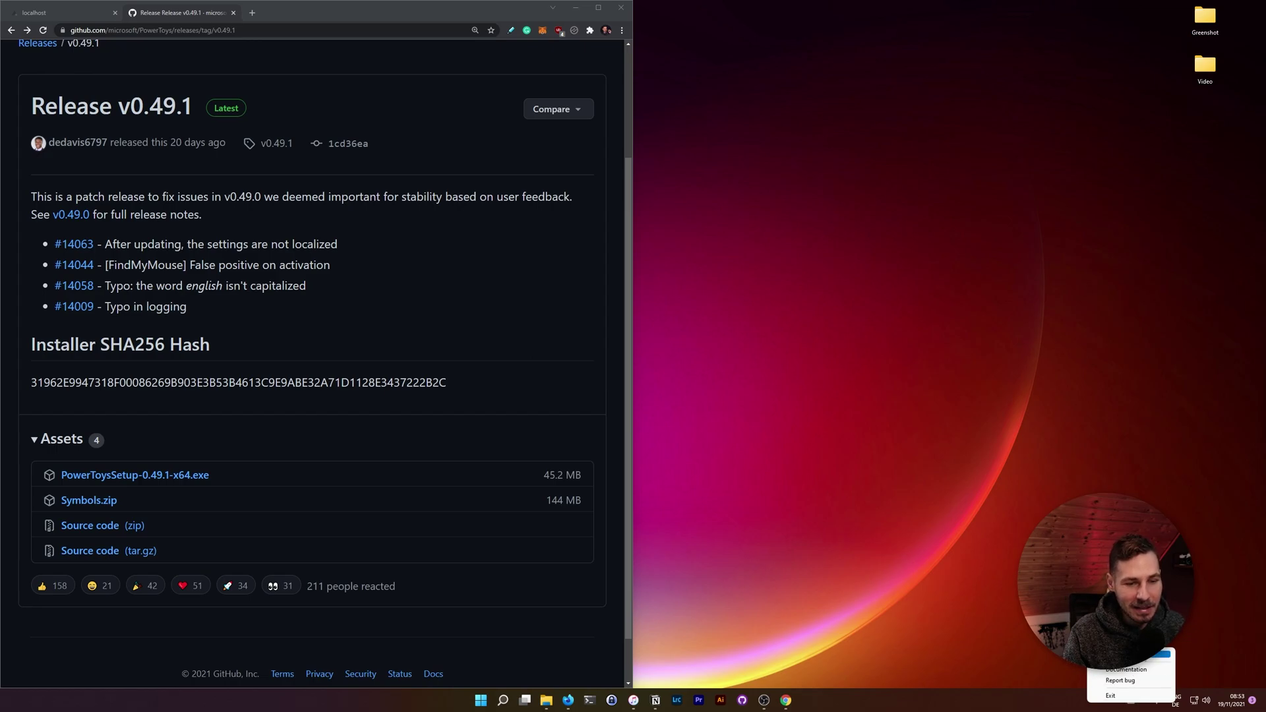
left_click(1147, 654)
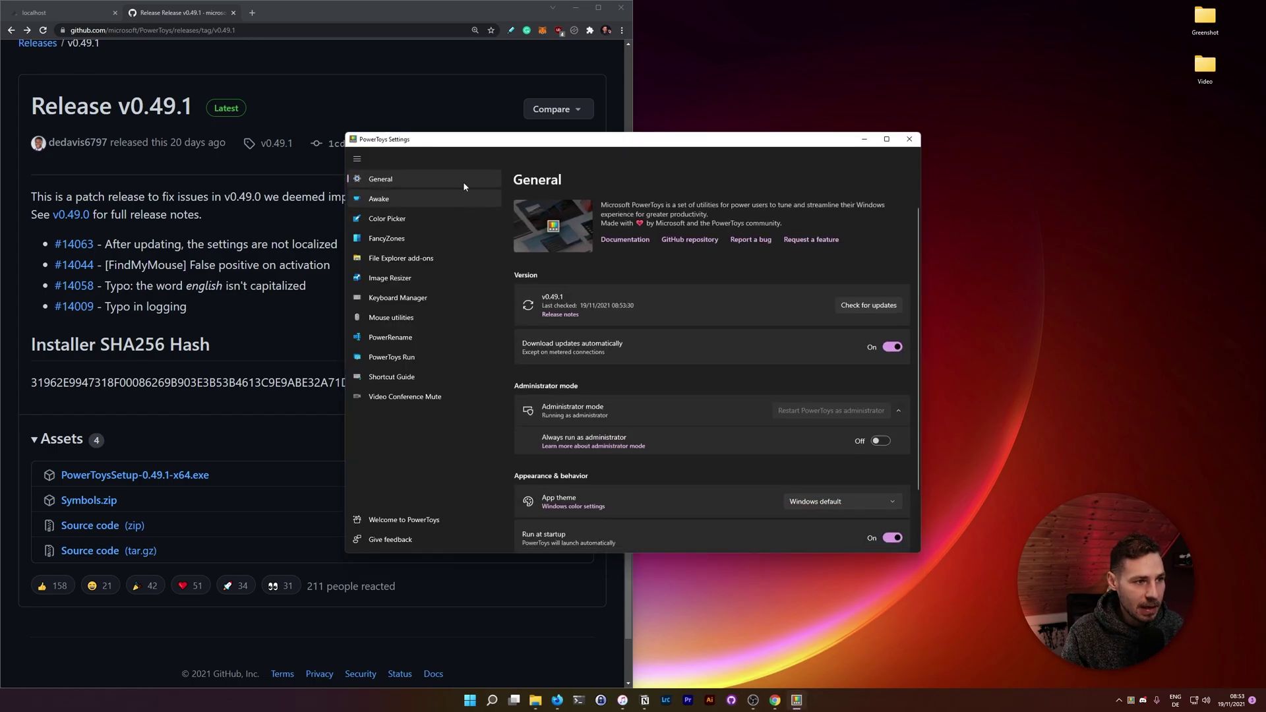
left_click_drag(487, 145, 660, 113)
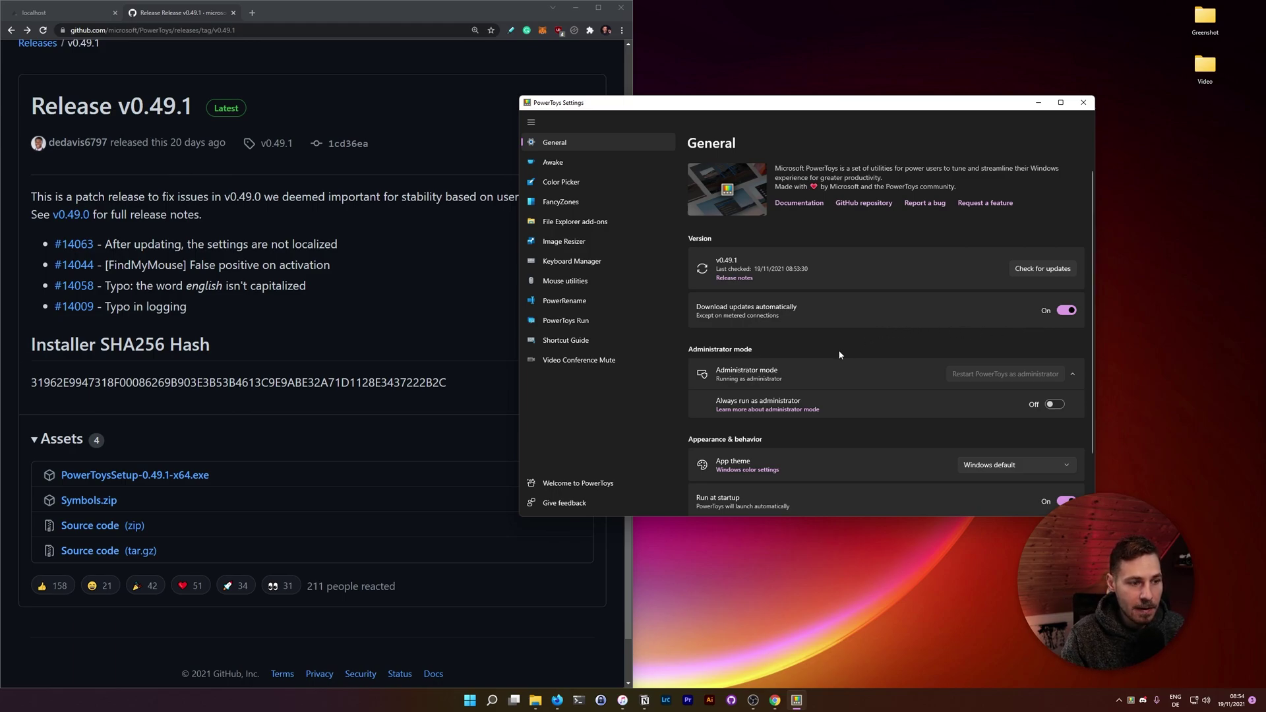
scroll(839, 354, "down", 2)
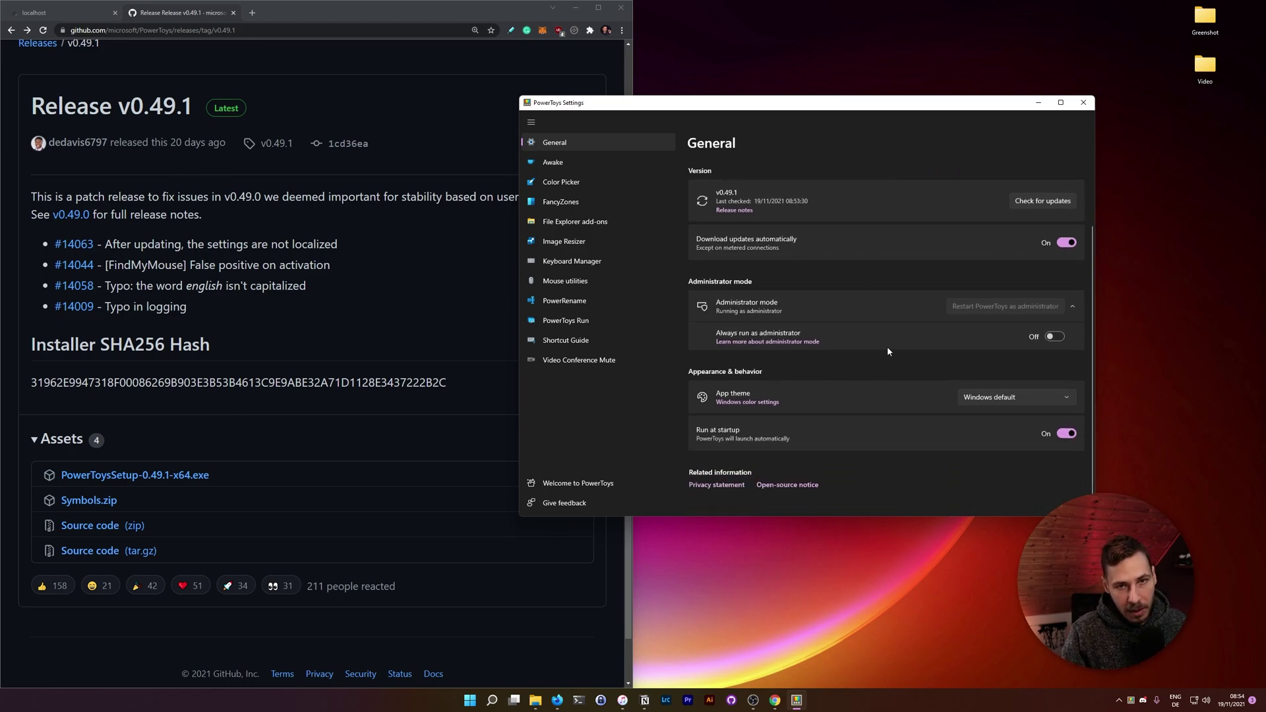
scroll(887, 346, "up", 2)
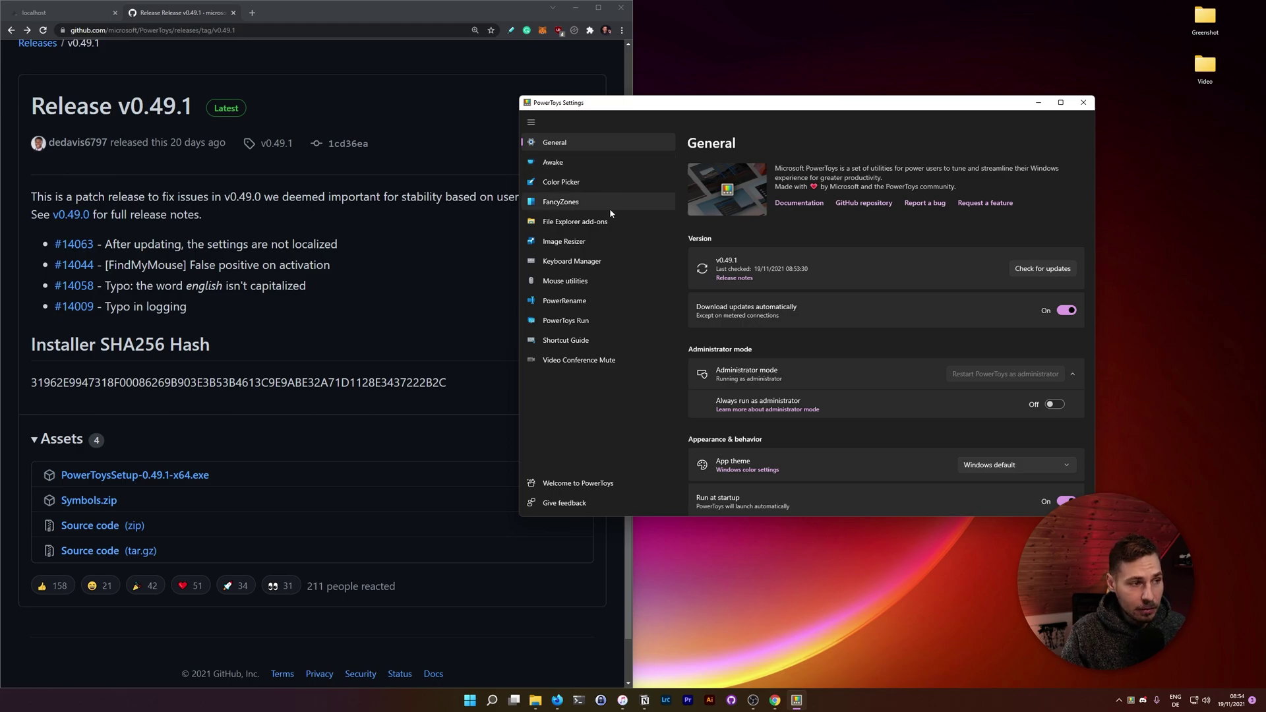
Examine the Image Resizer settings, including the size presets and the encoding options.
left_click(619, 241)
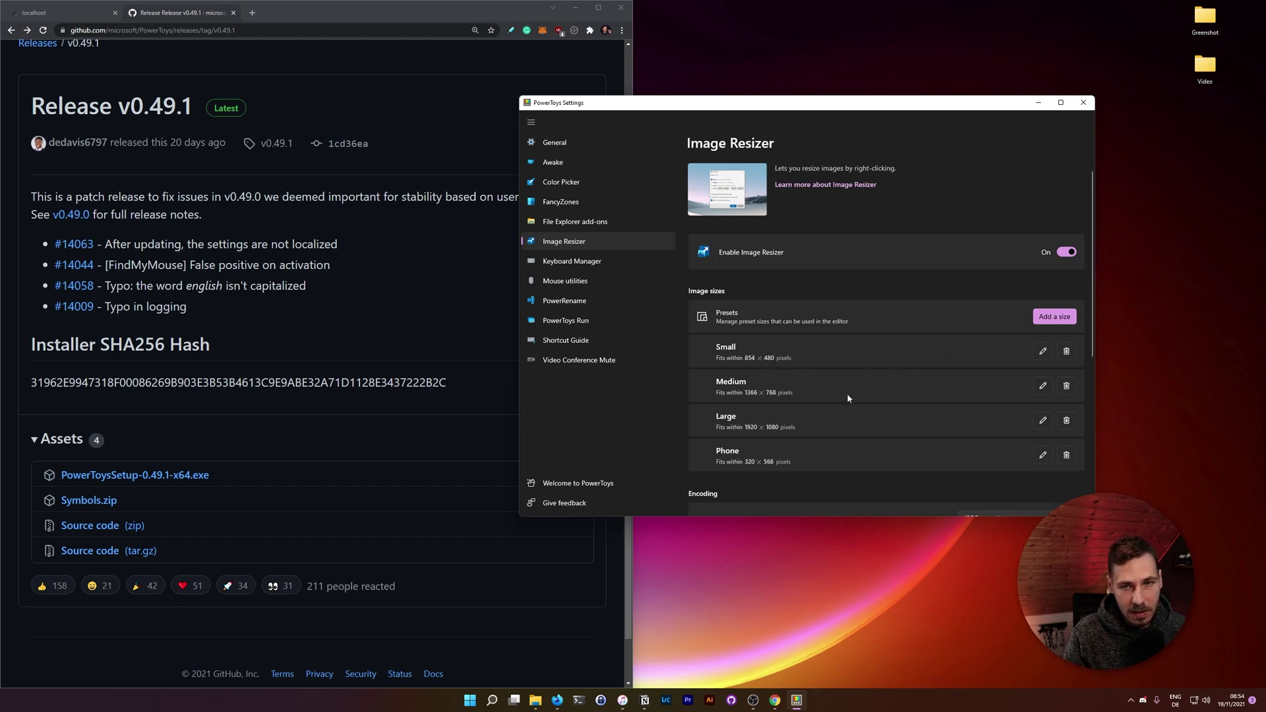
scroll(848, 397, "down", 3)
scroll(848, 395, "up", 3)
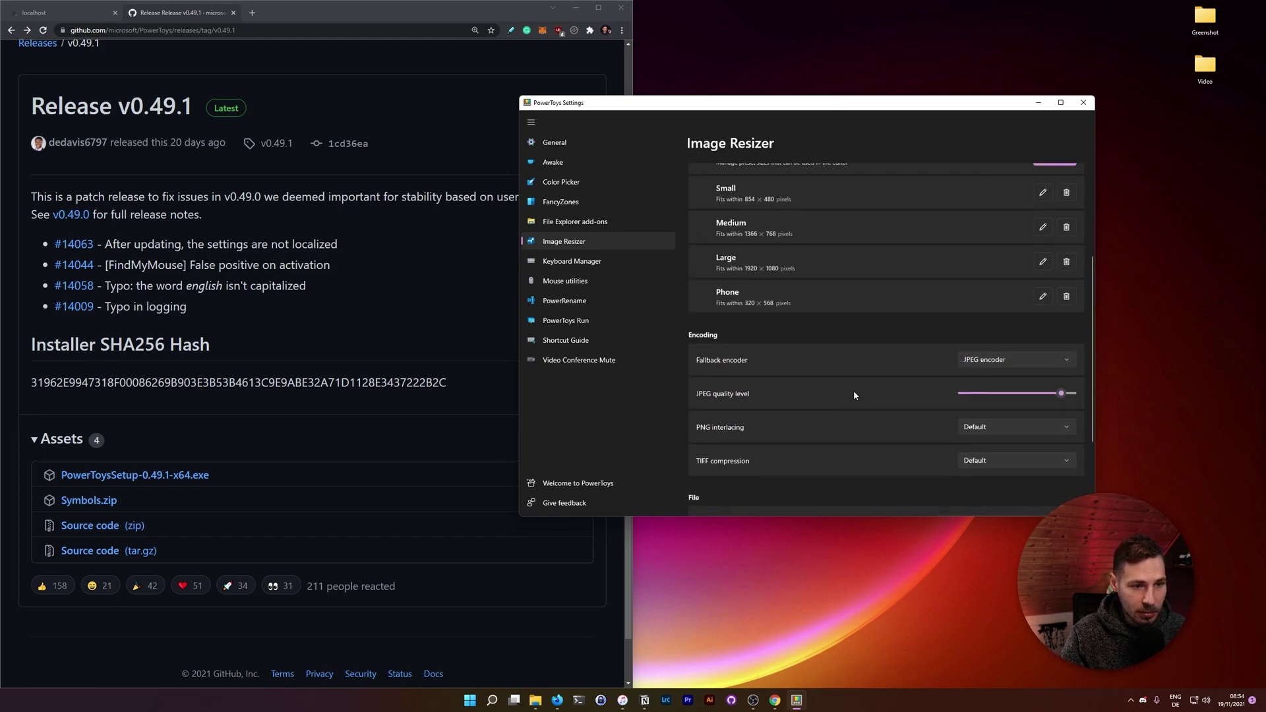
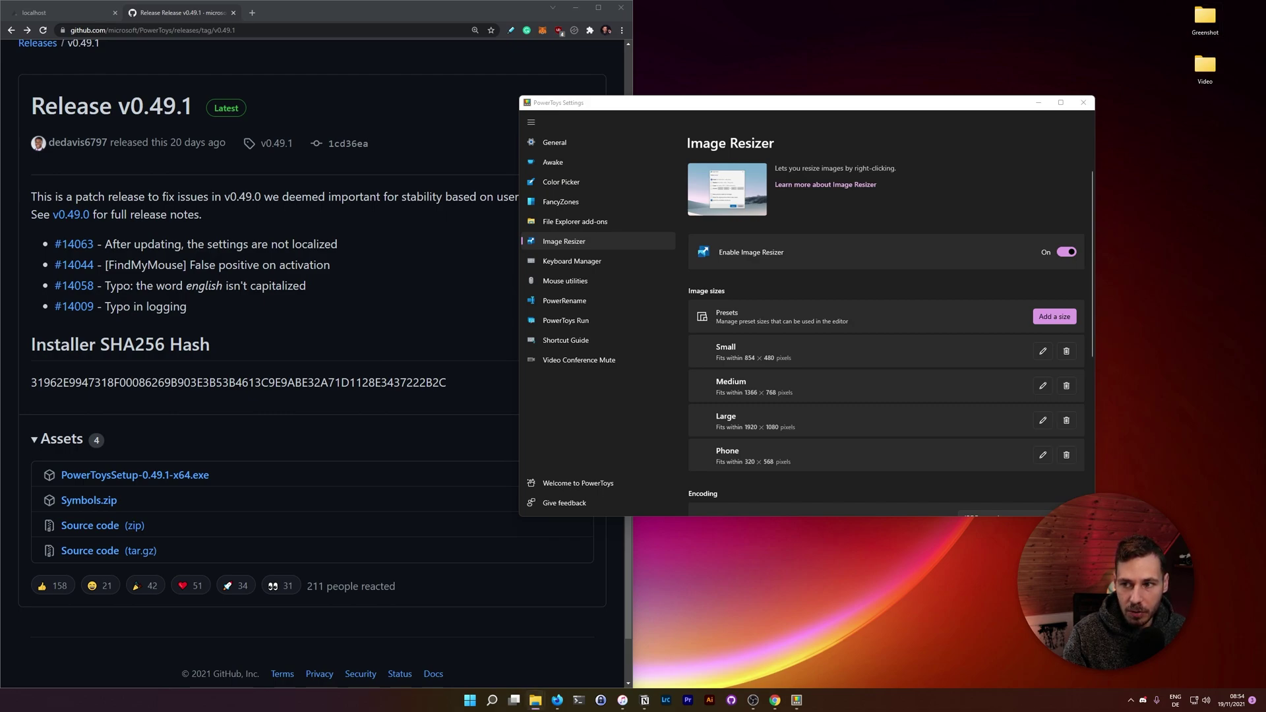
Create a resized copy of the Ezoic-Leap-000018 picture in the Greenshot folder with Image Resizer, using the Medium preset (1366 × 768).
left_click_drag(1121, 112, 852, 151)
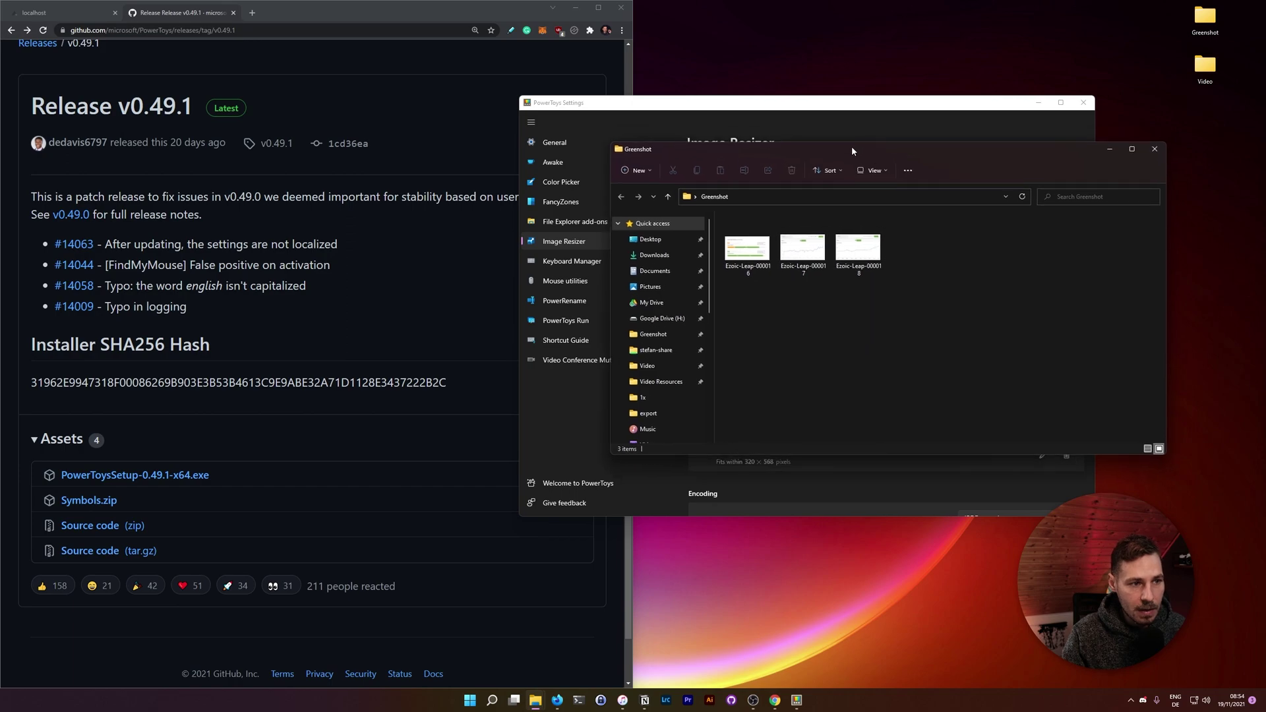
left_click(870, 273)
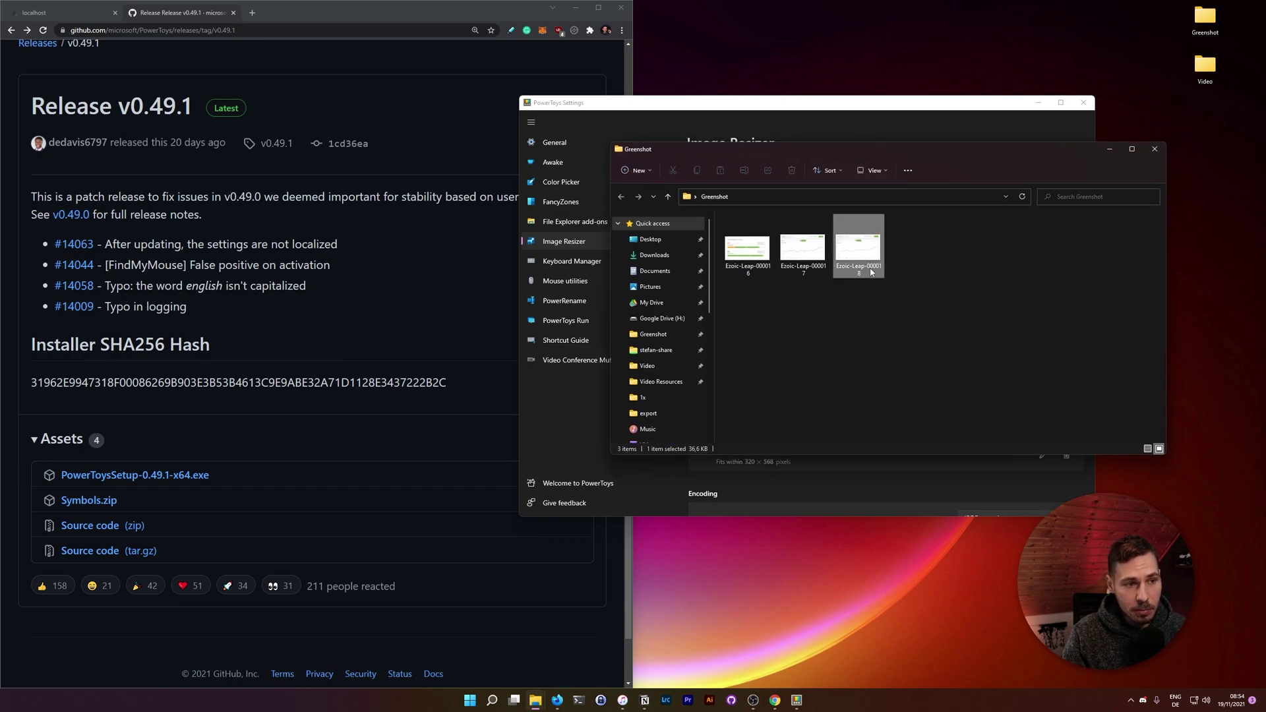
right_click(875, 265)
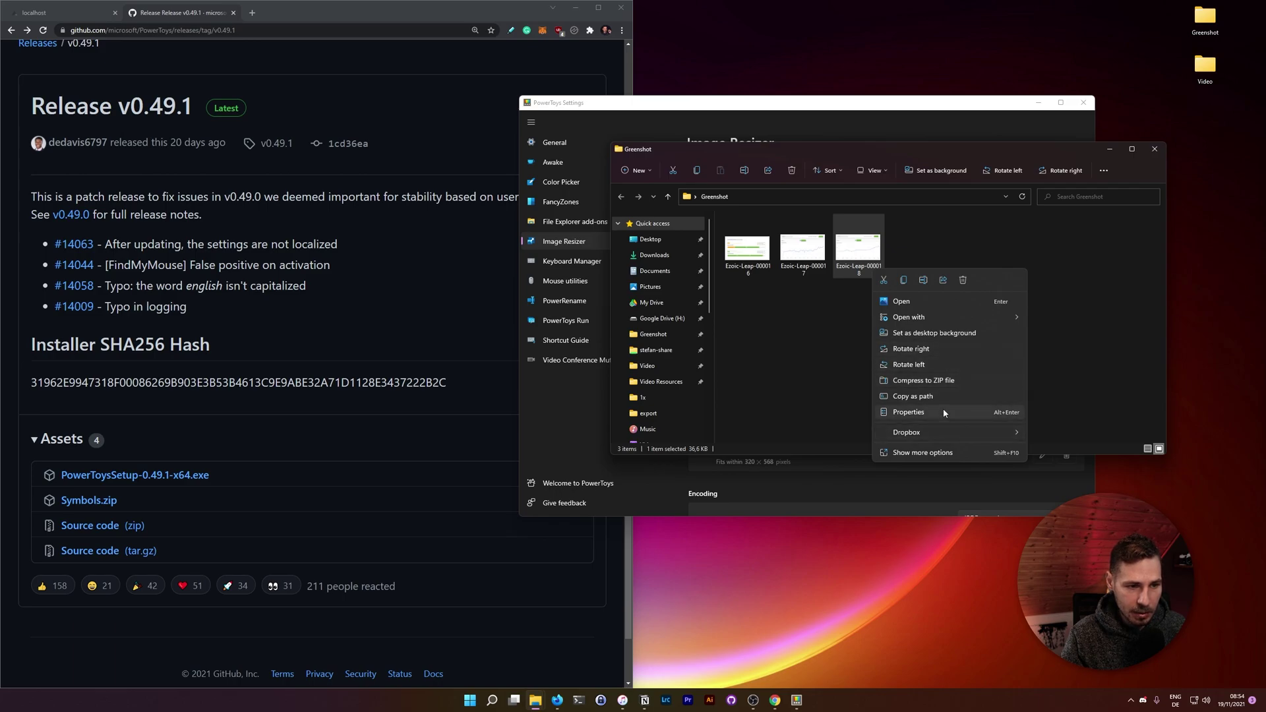
left_click(960, 452)
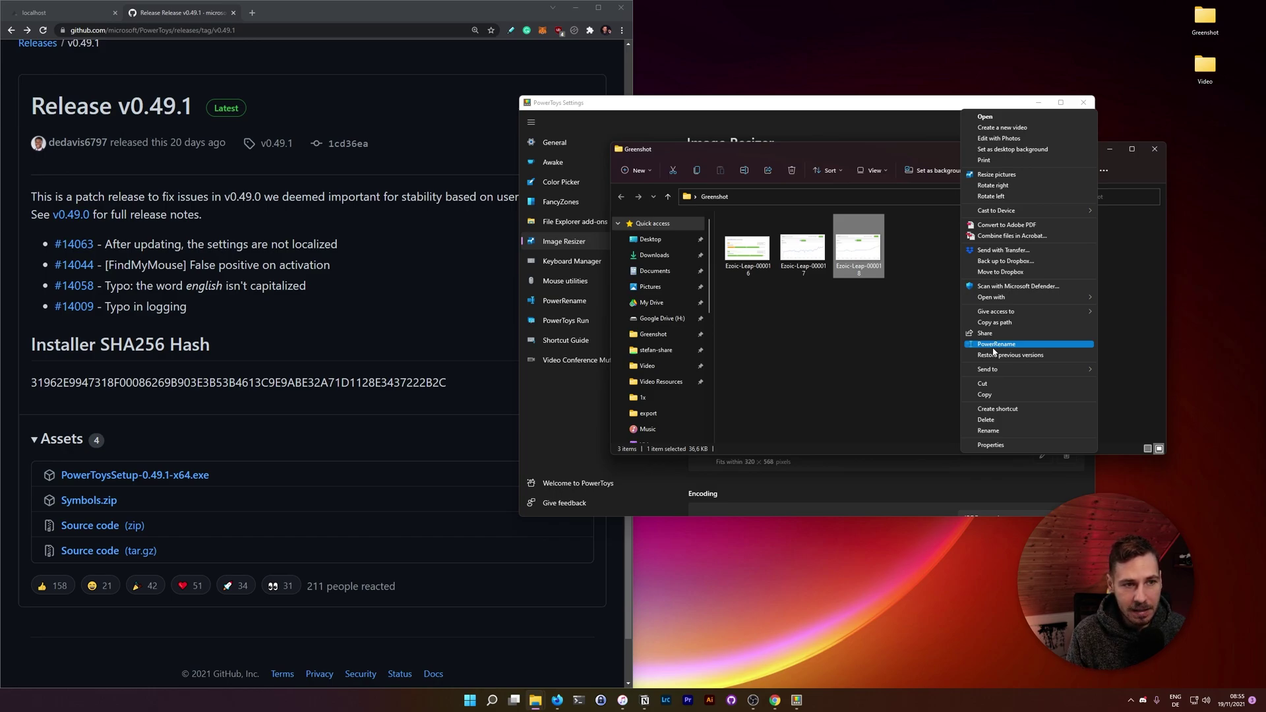
left_click(994, 176)
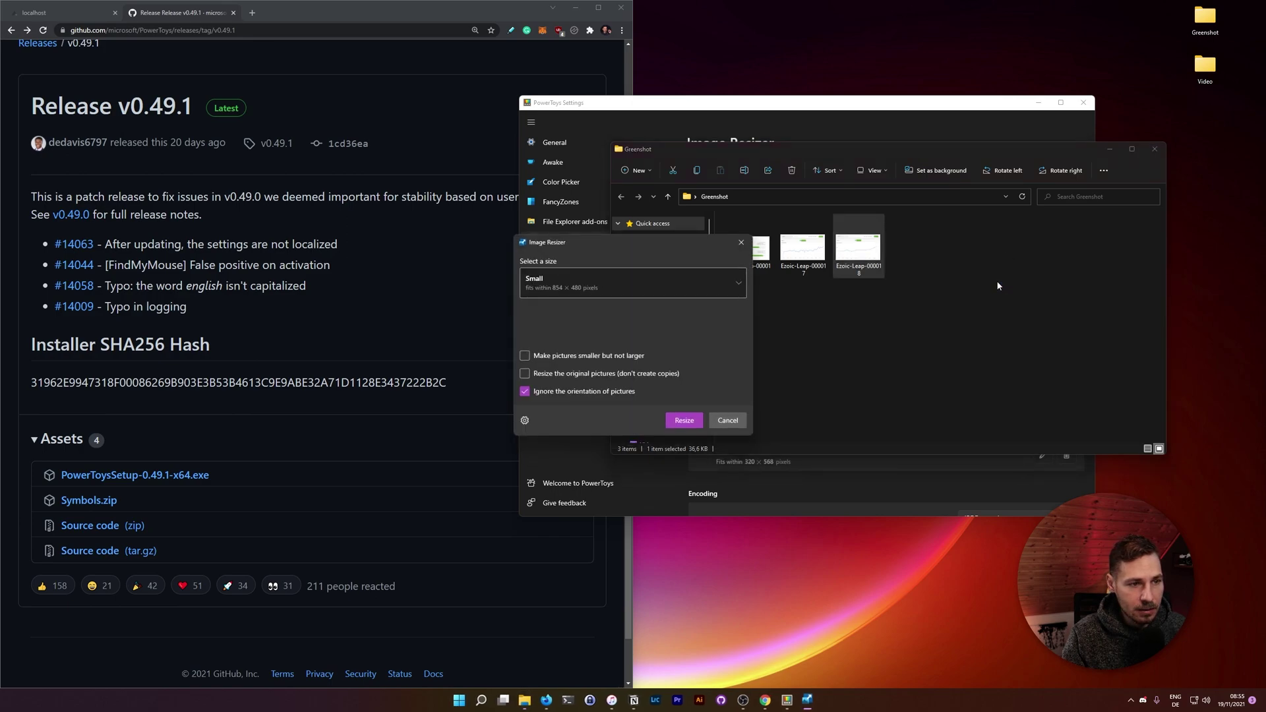
left_click_drag(646, 249, 1057, 226)
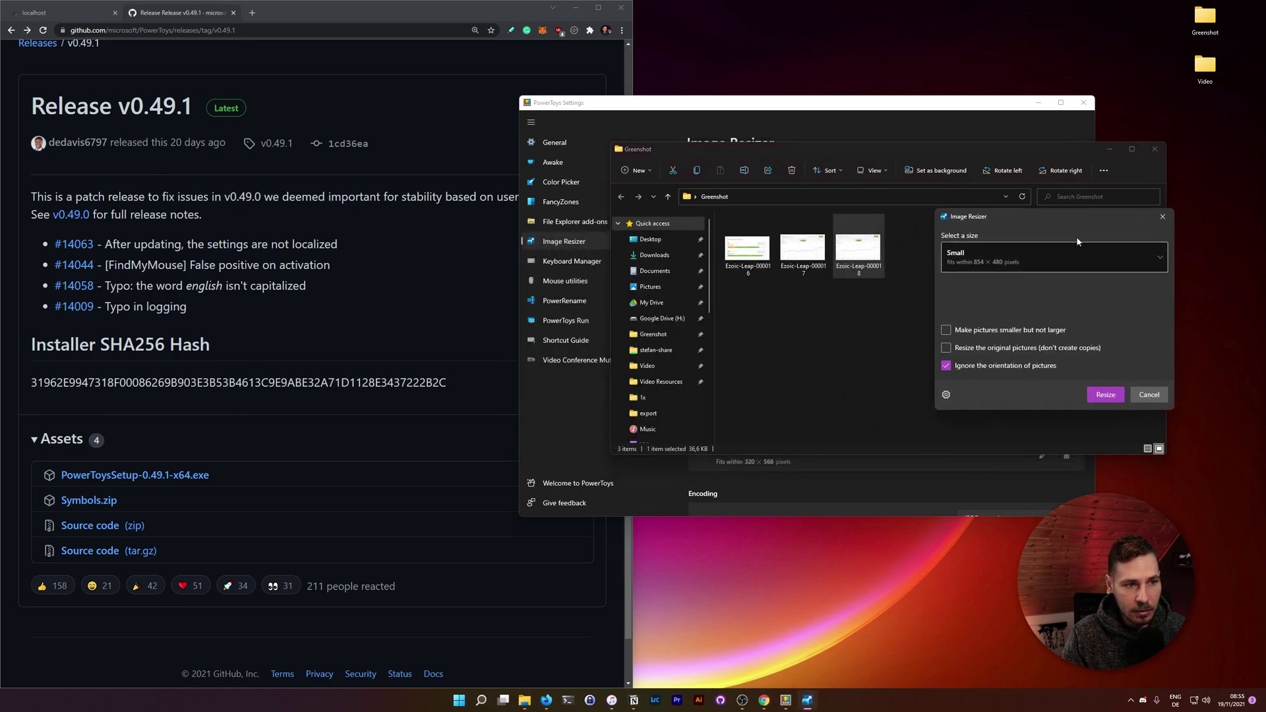
left_click(1159, 262)
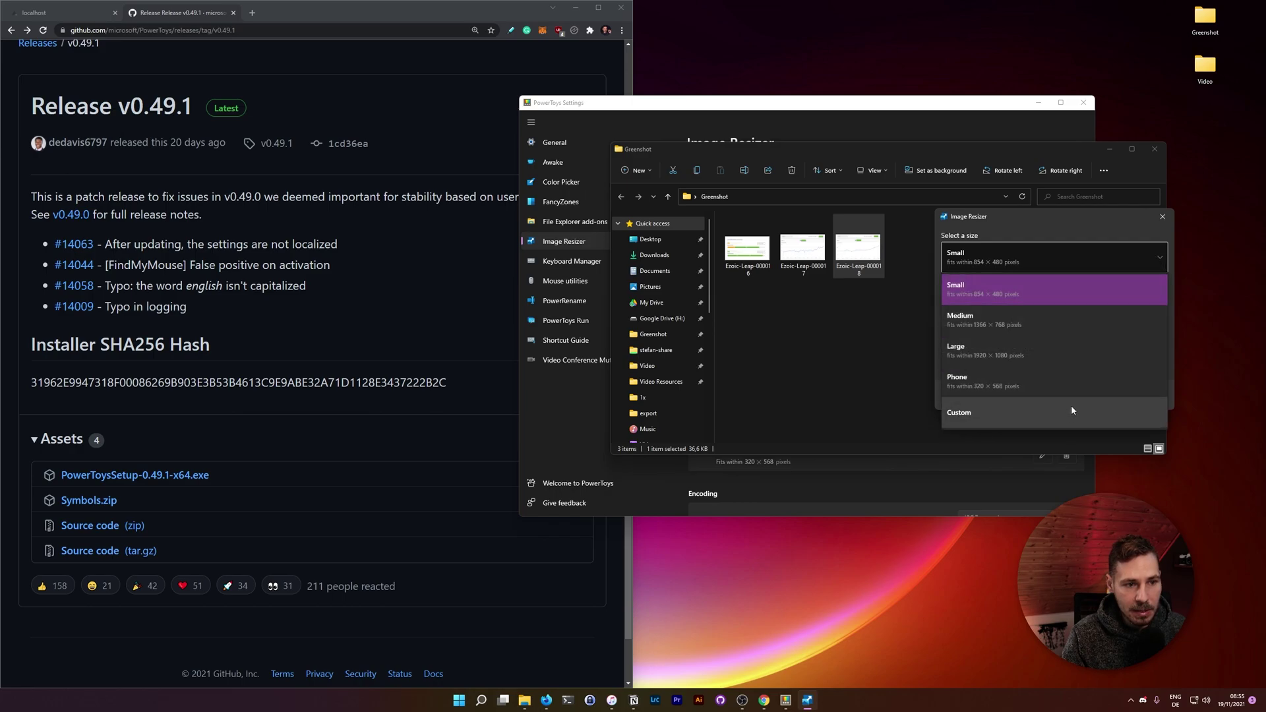
left_click(1041, 330)
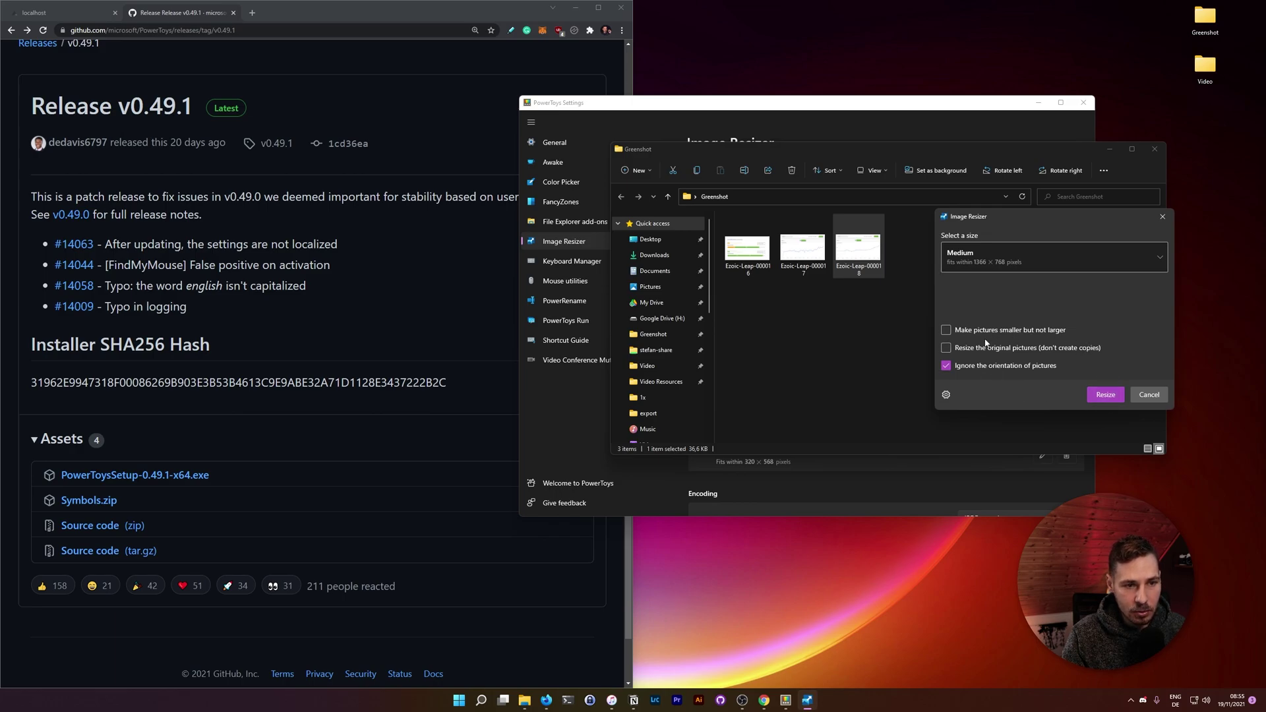
left_click(1105, 394)
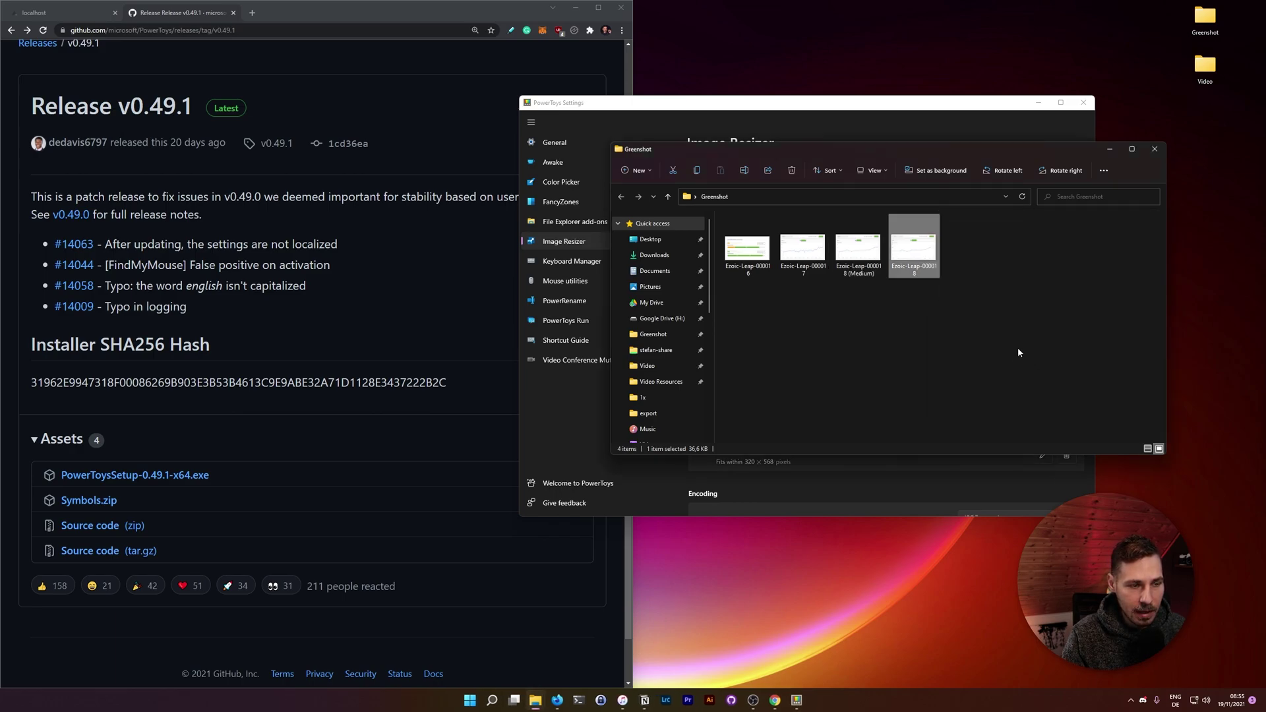
Compare the file sizes of the Medium copy and the original picture, and minimize the Greenshot folder.
left_click(874, 271)
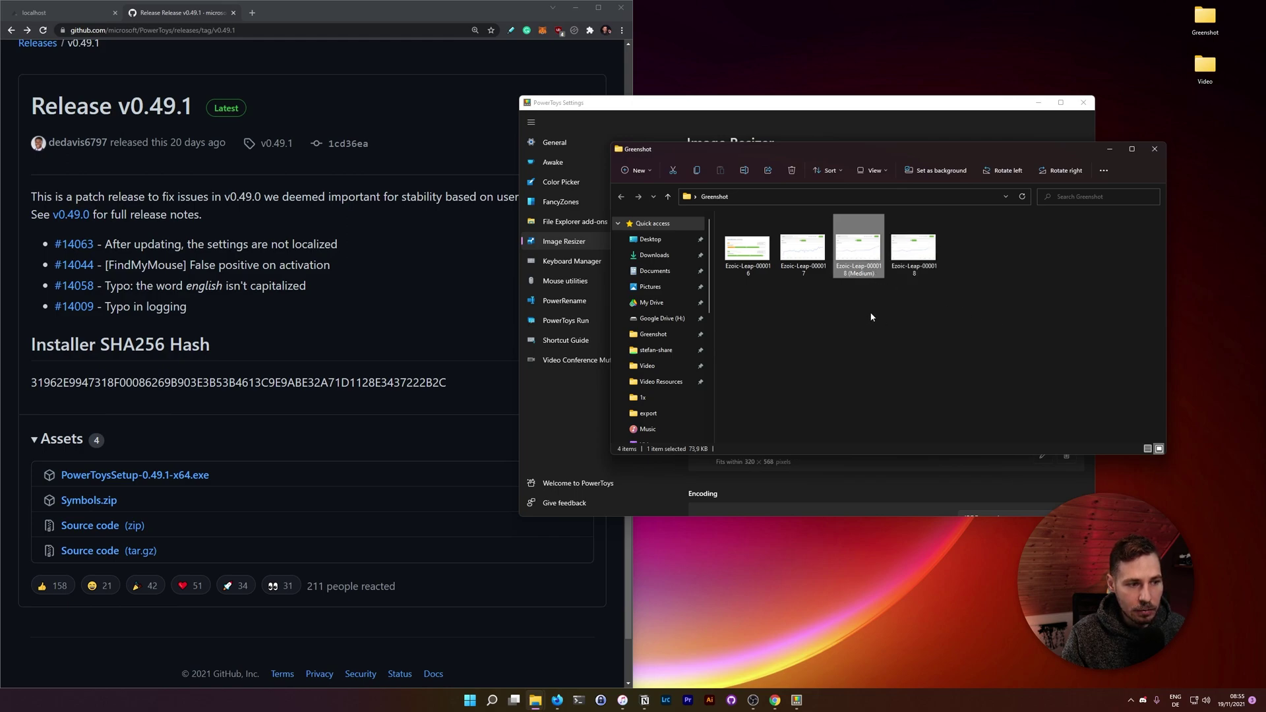
left_click(926, 266)
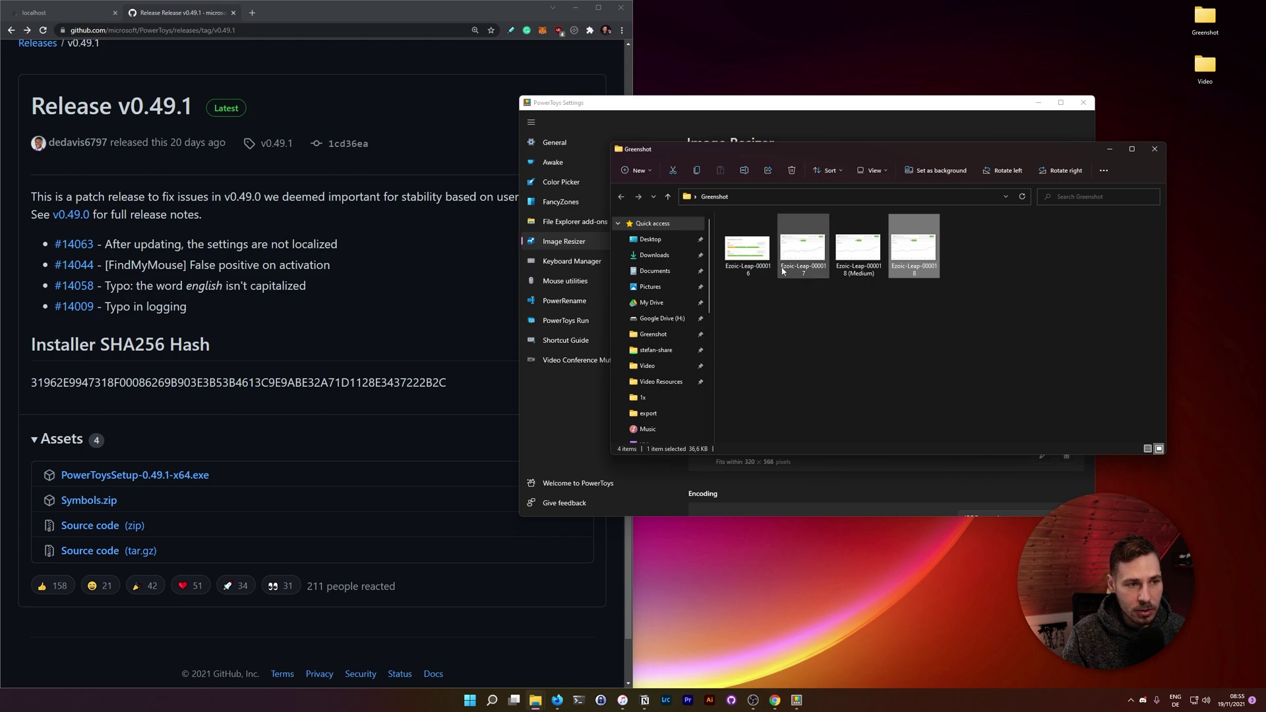
mouse_move(769, 272)
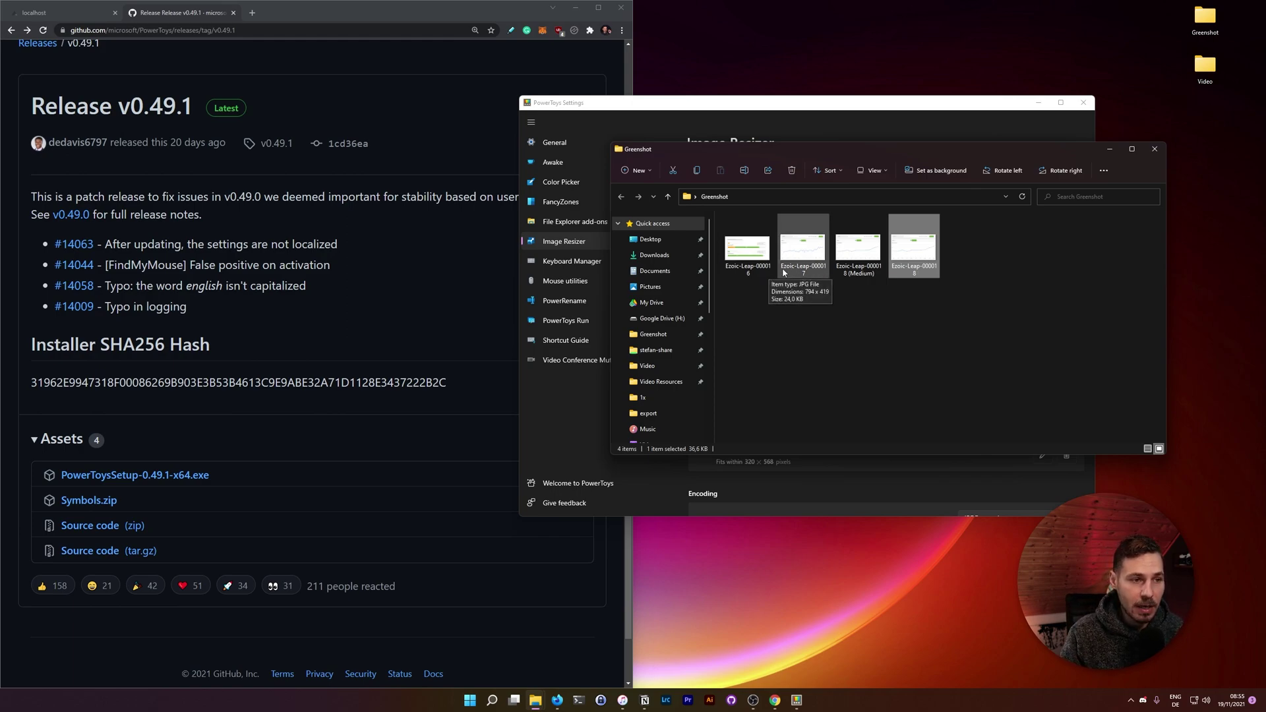
left_click(1117, 148)
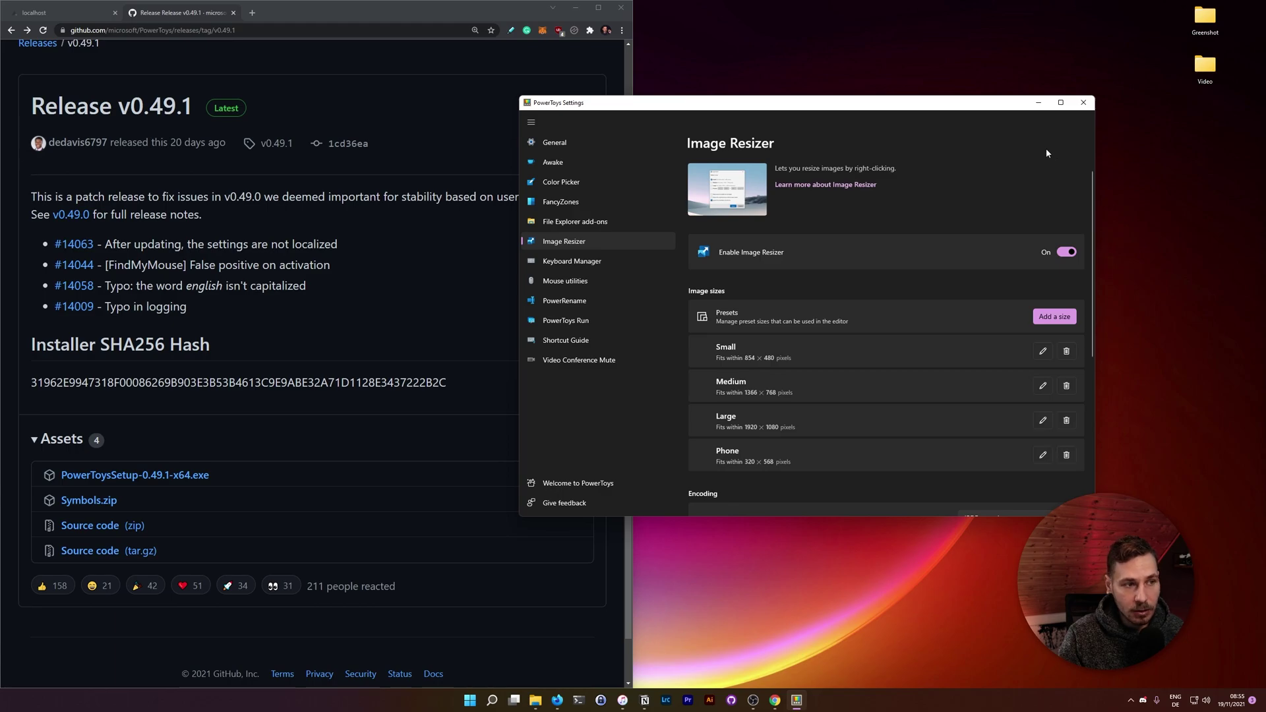
Review the FancyZones settings in PowerToys and launch the layout editor.
left_click(567, 144)
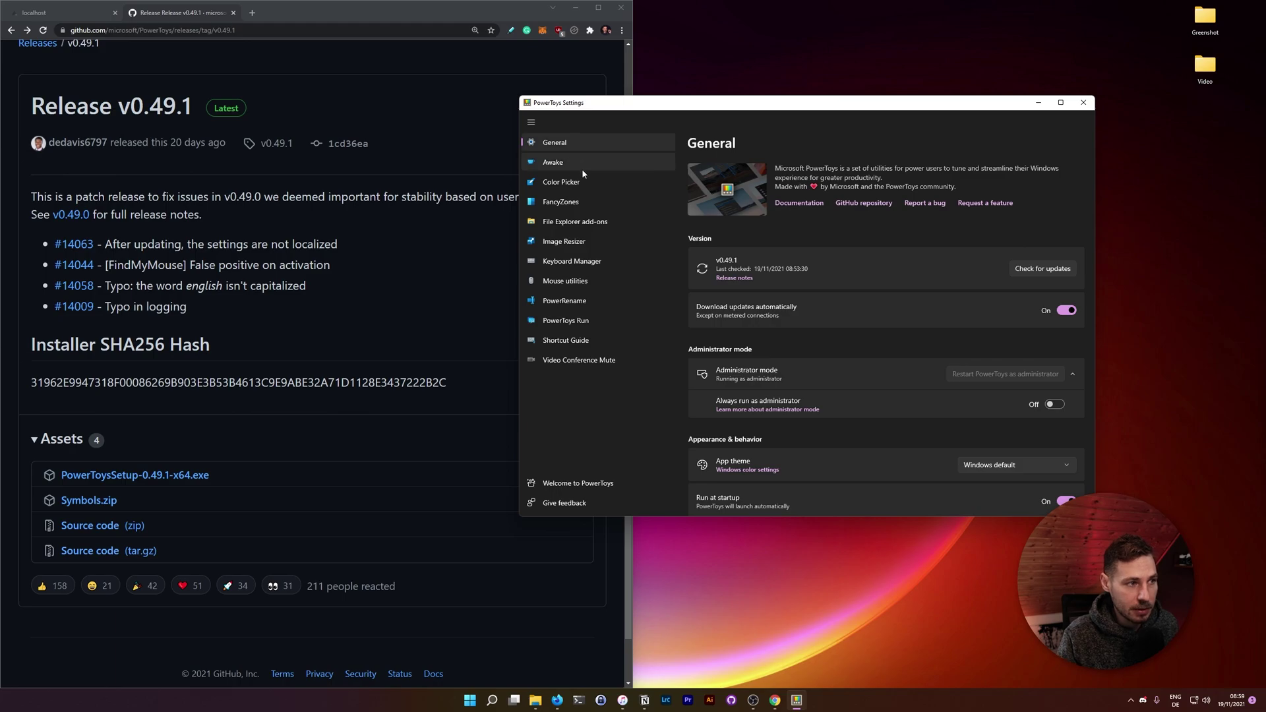
left_click(580, 204)
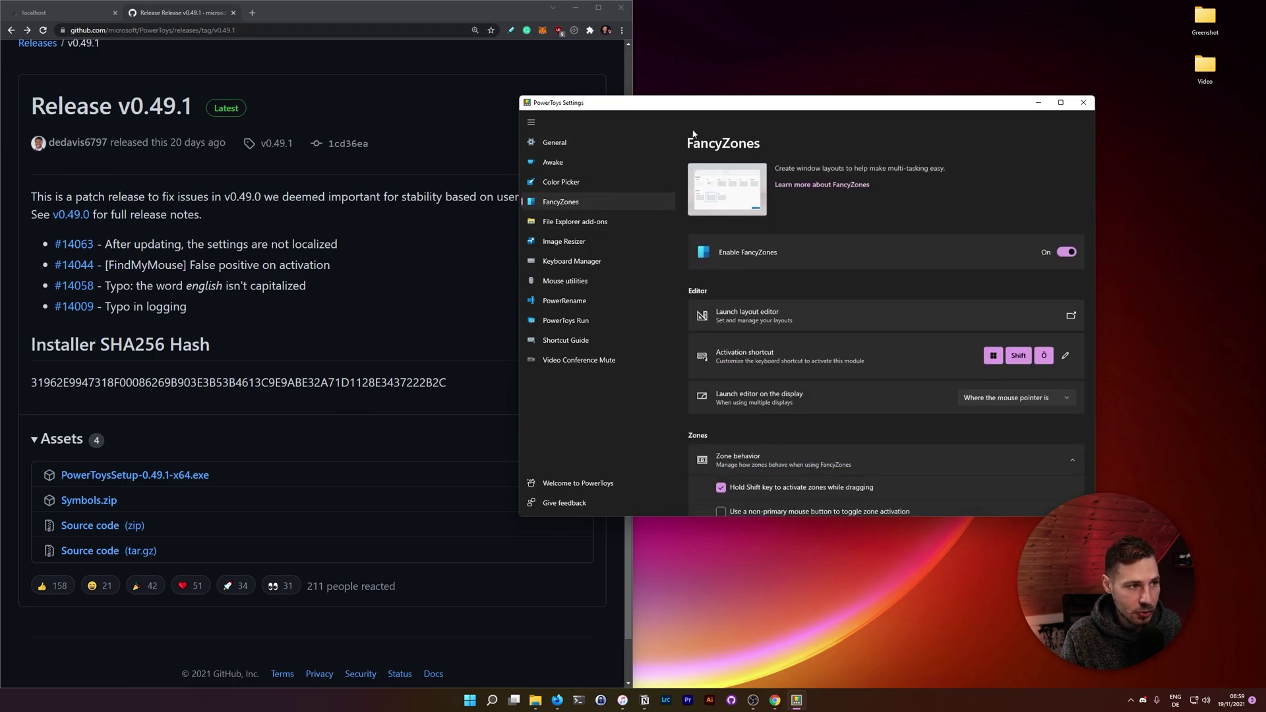
left_click_drag(722, 111, 380, 114)
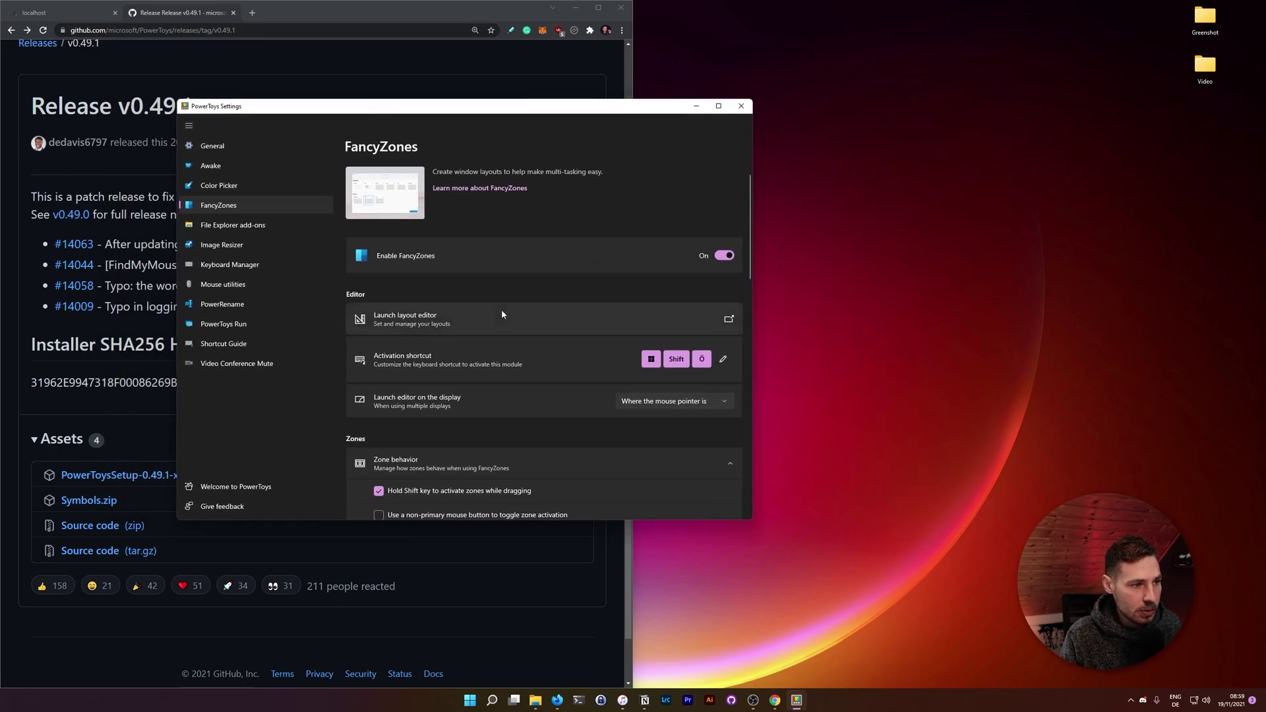
scroll(736, 307, "down", 4)
scroll(744, 239, "up", 5)
left_click(441, 323)
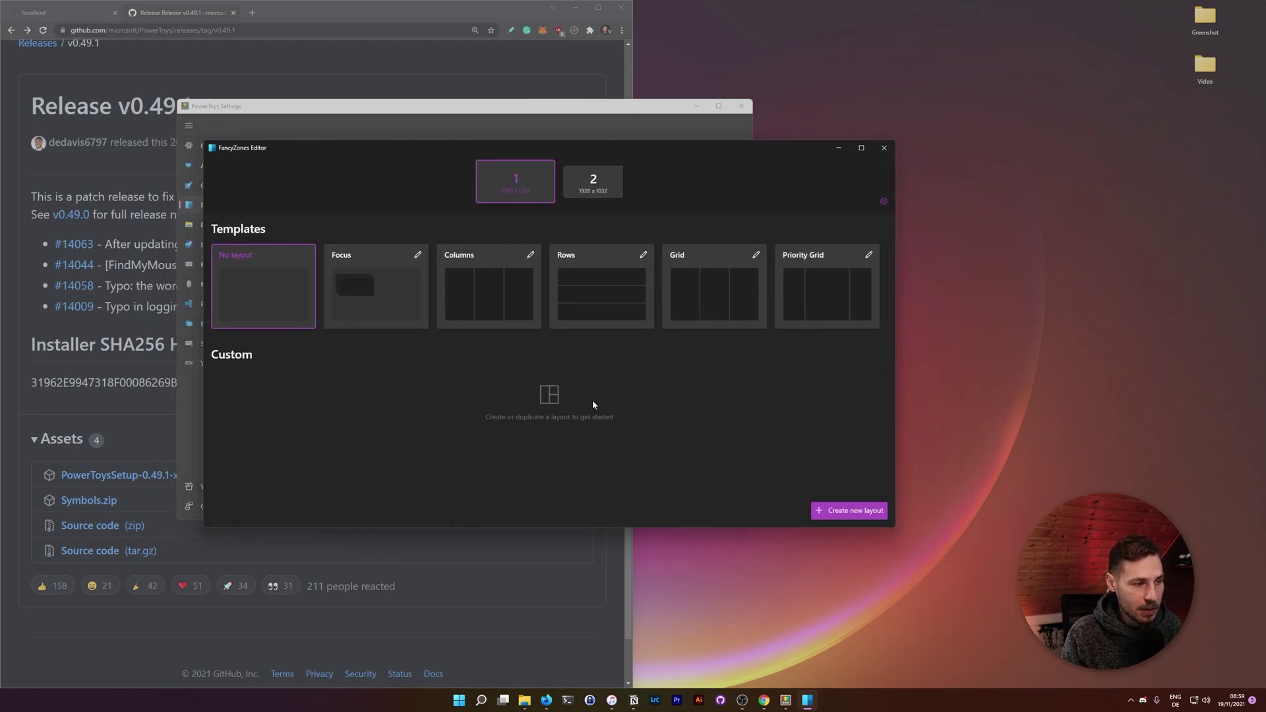
Preview the Columns and Priority Grid templates on monitor 1 and restore No layout.
left_click(514, 320)
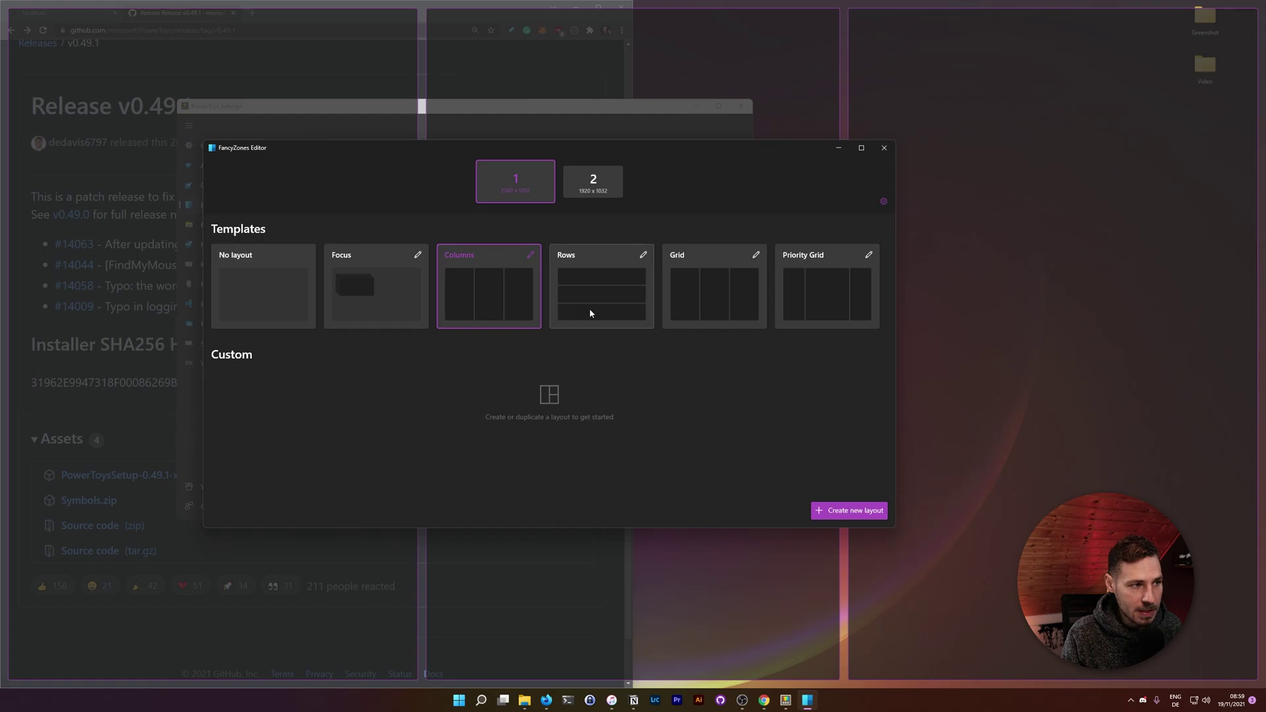
left_click(809, 298)
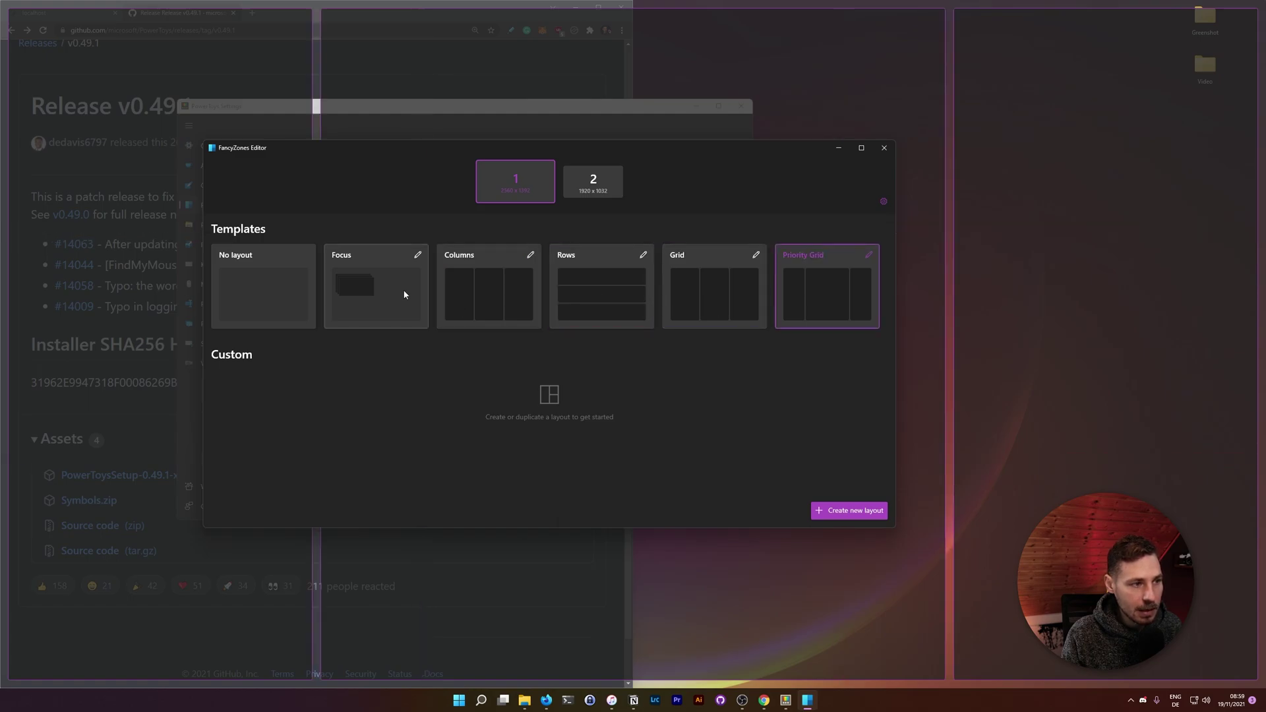
left_click(240, 290)
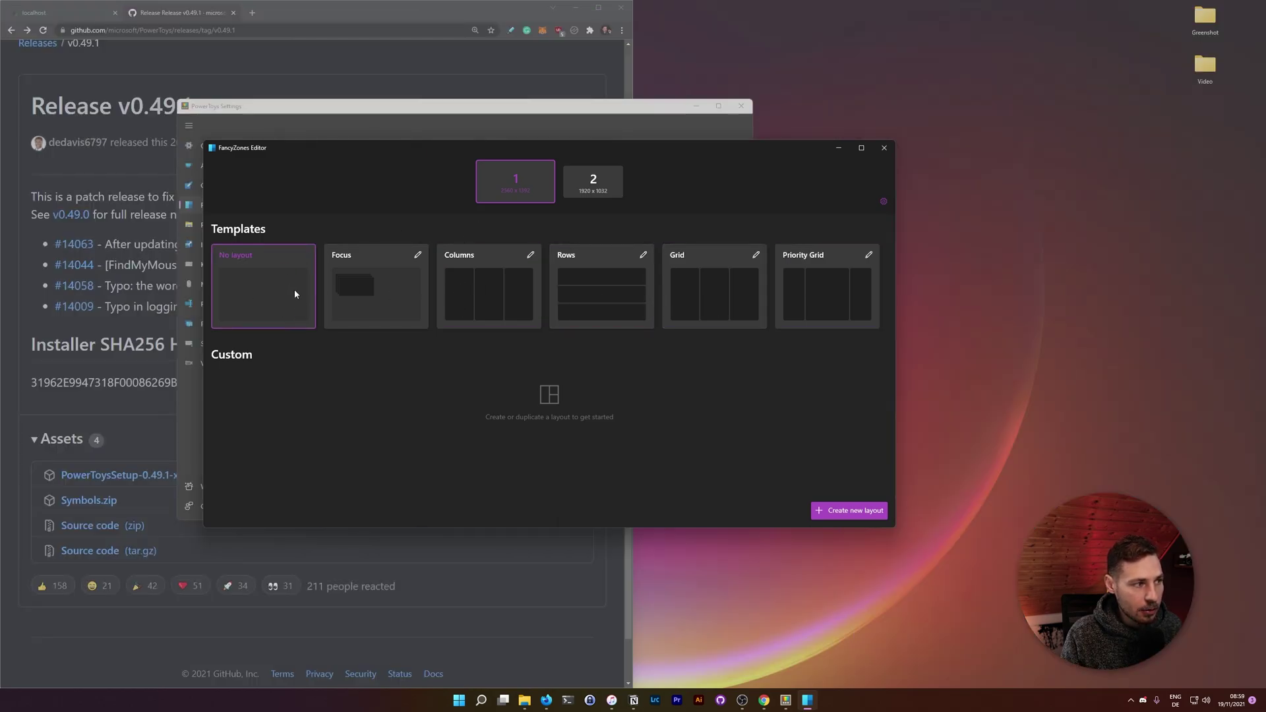
View the layout assigned to monitor 2 and return to monitor 1.
left_click(581, 185)
left_click(534, 181)
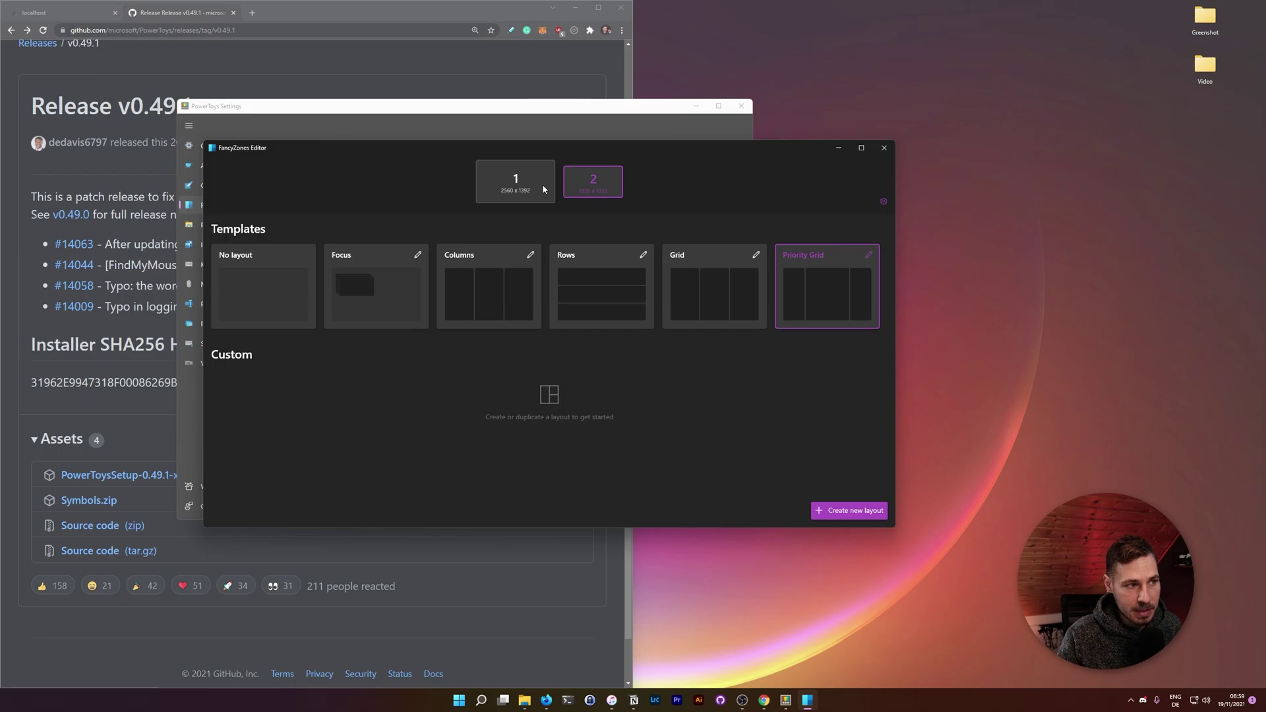
left_click(542, 184)
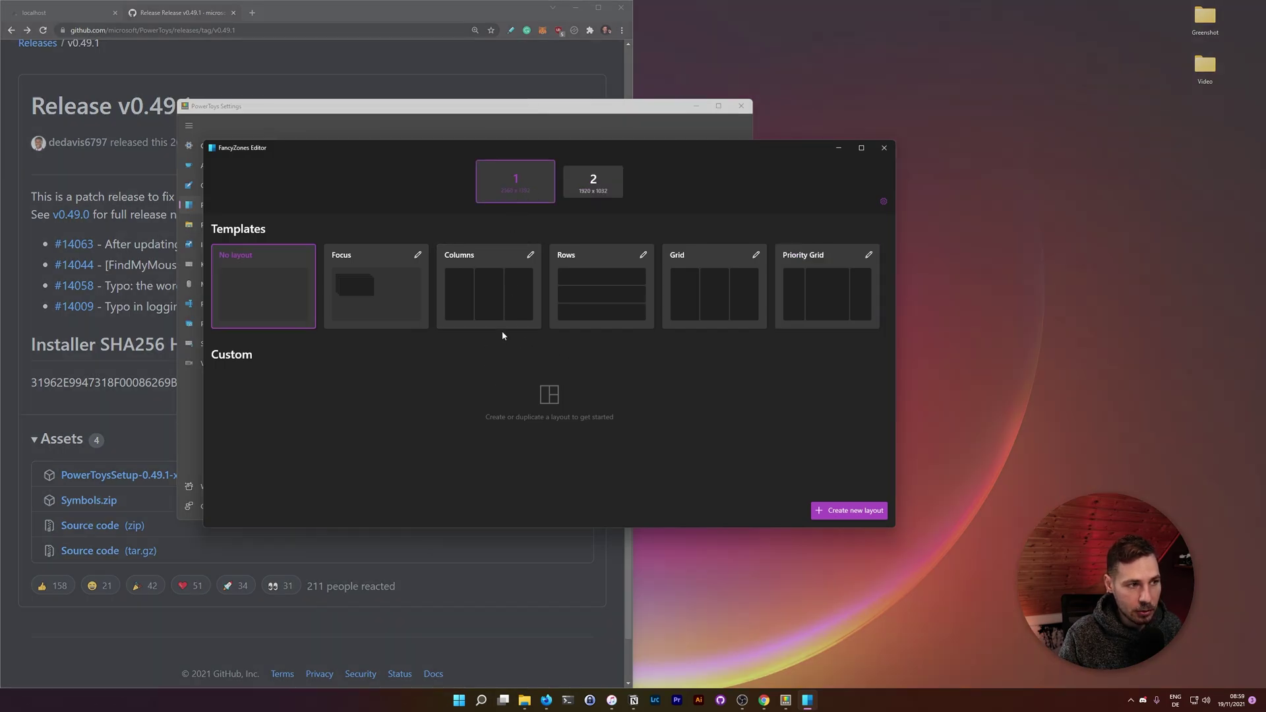
left_click(602, 178)
left_click(538, 191)
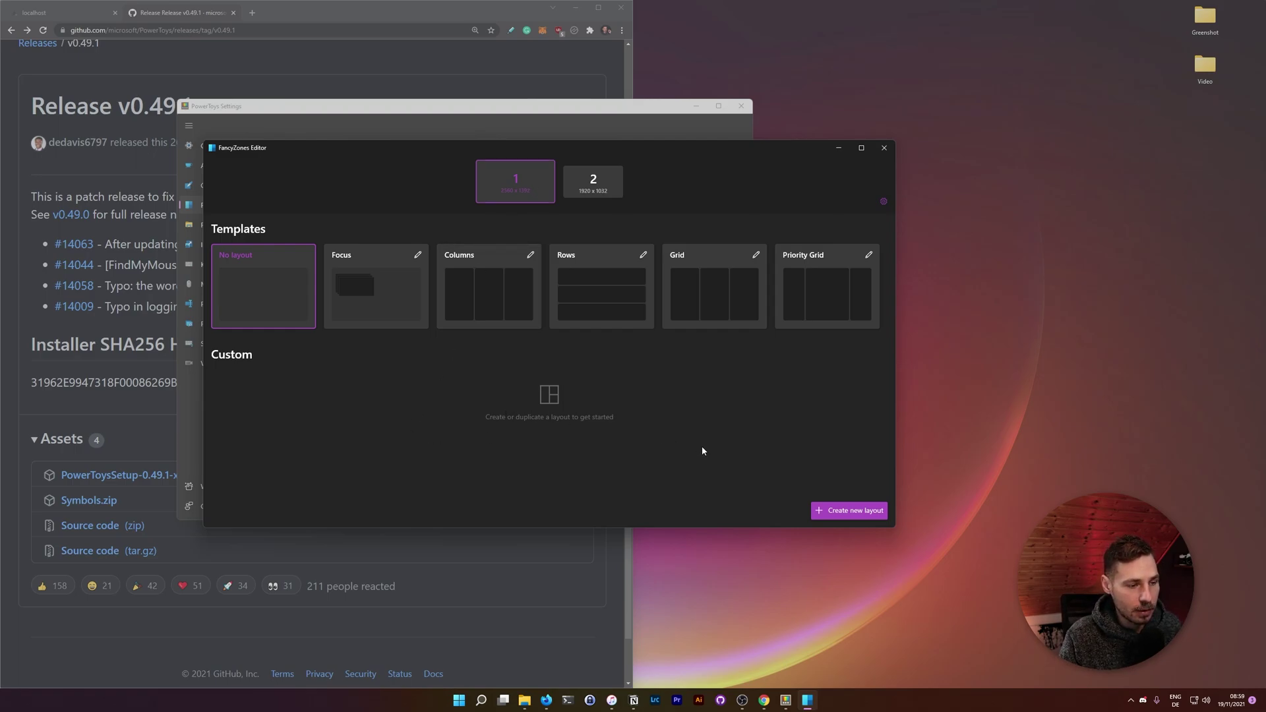
Create a new custom layout named Web Development with the Canvas type.
left_click(864, 511)
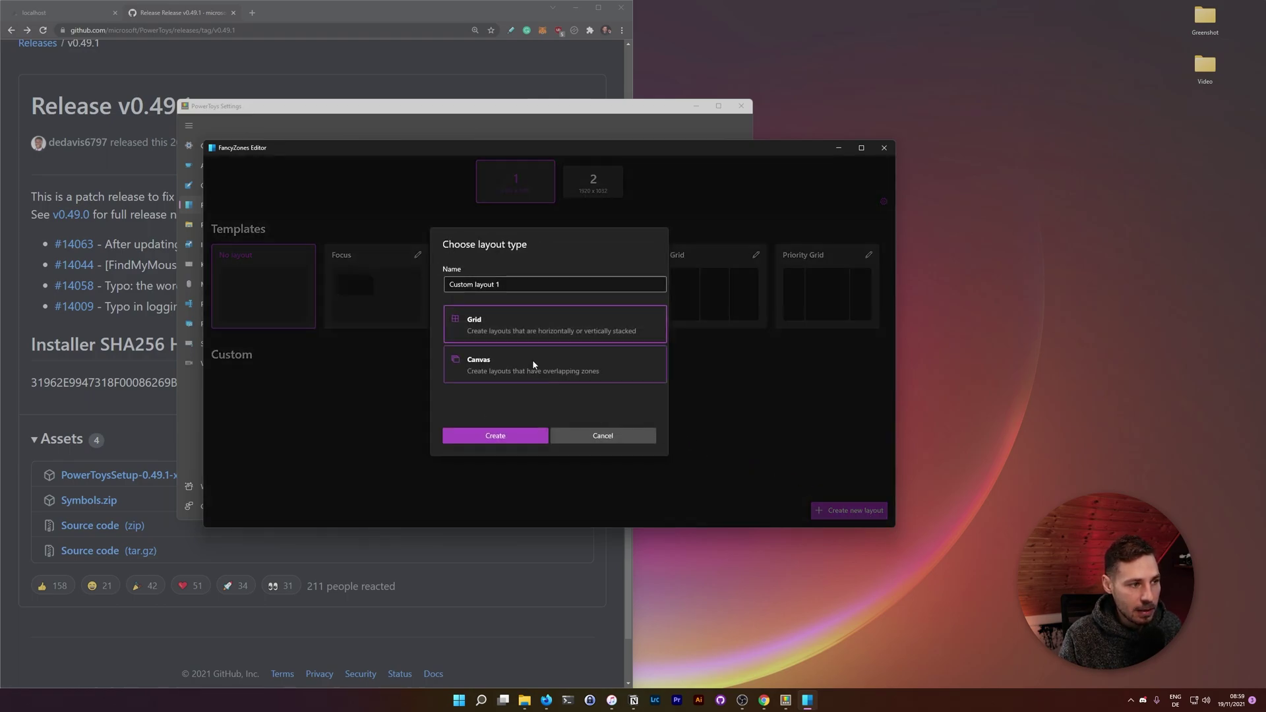
type("We")
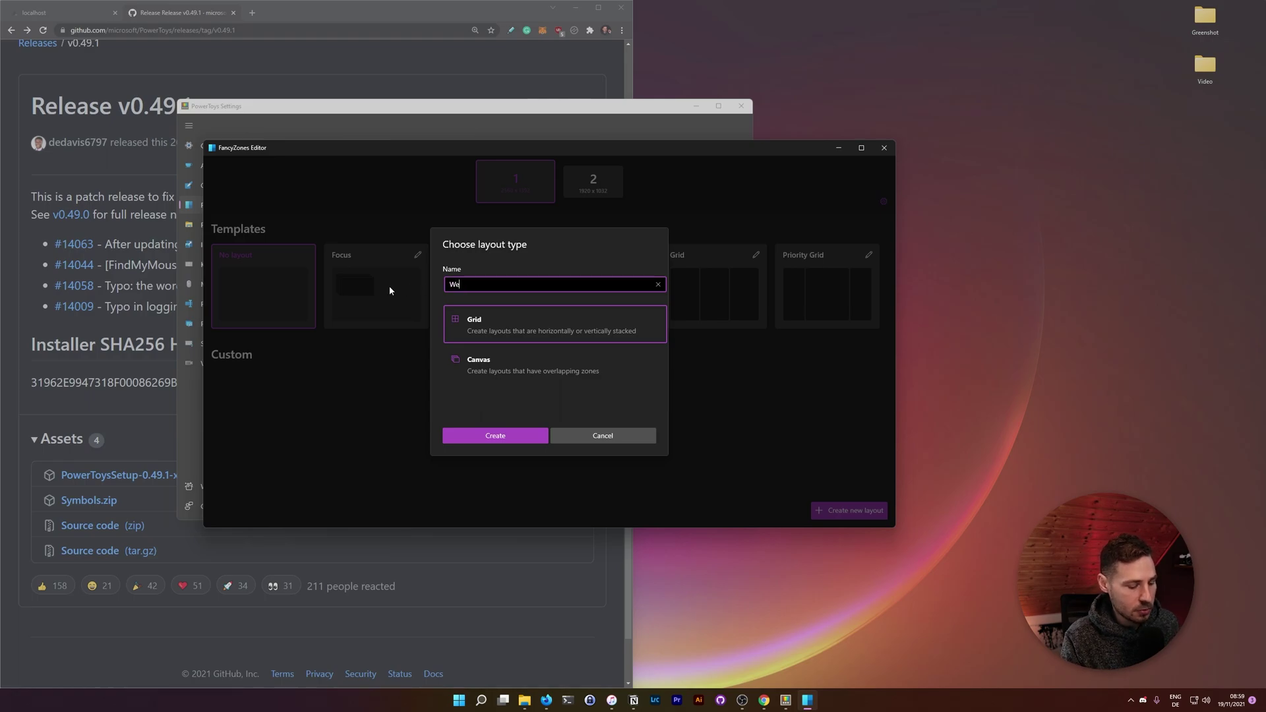
type("b Development")
left_click(518, 365)
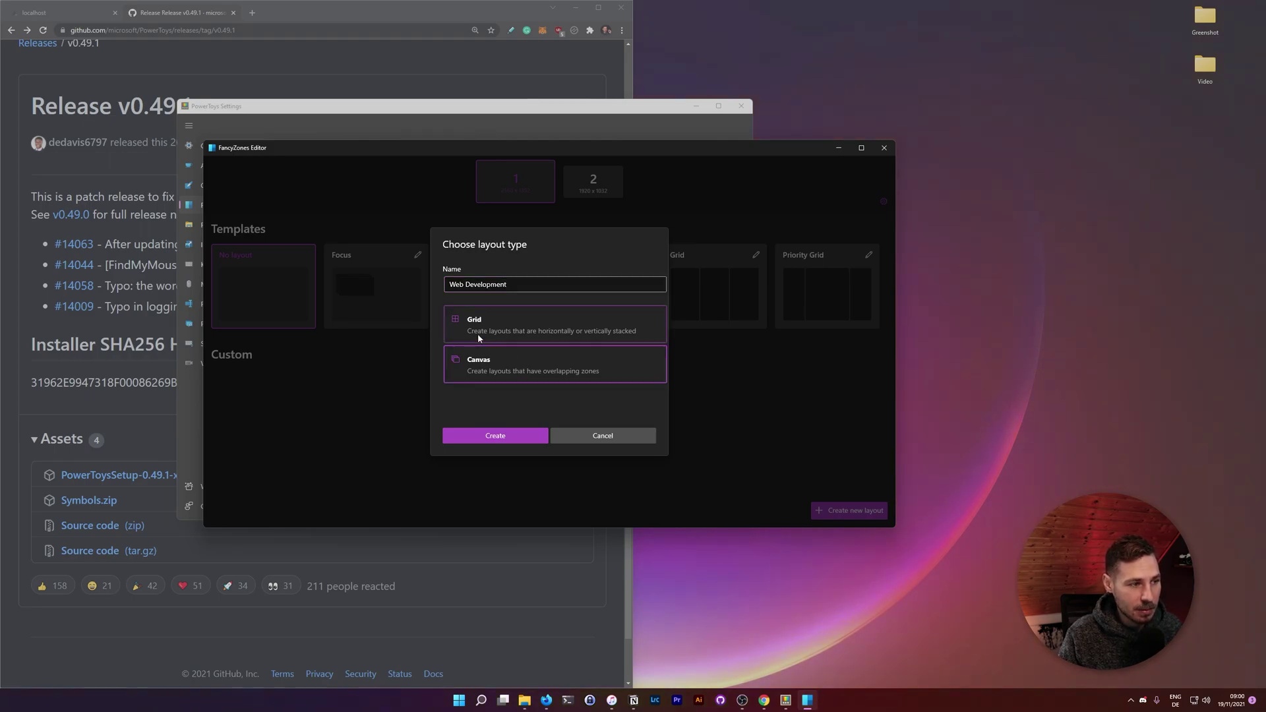
left_click(498, 436)
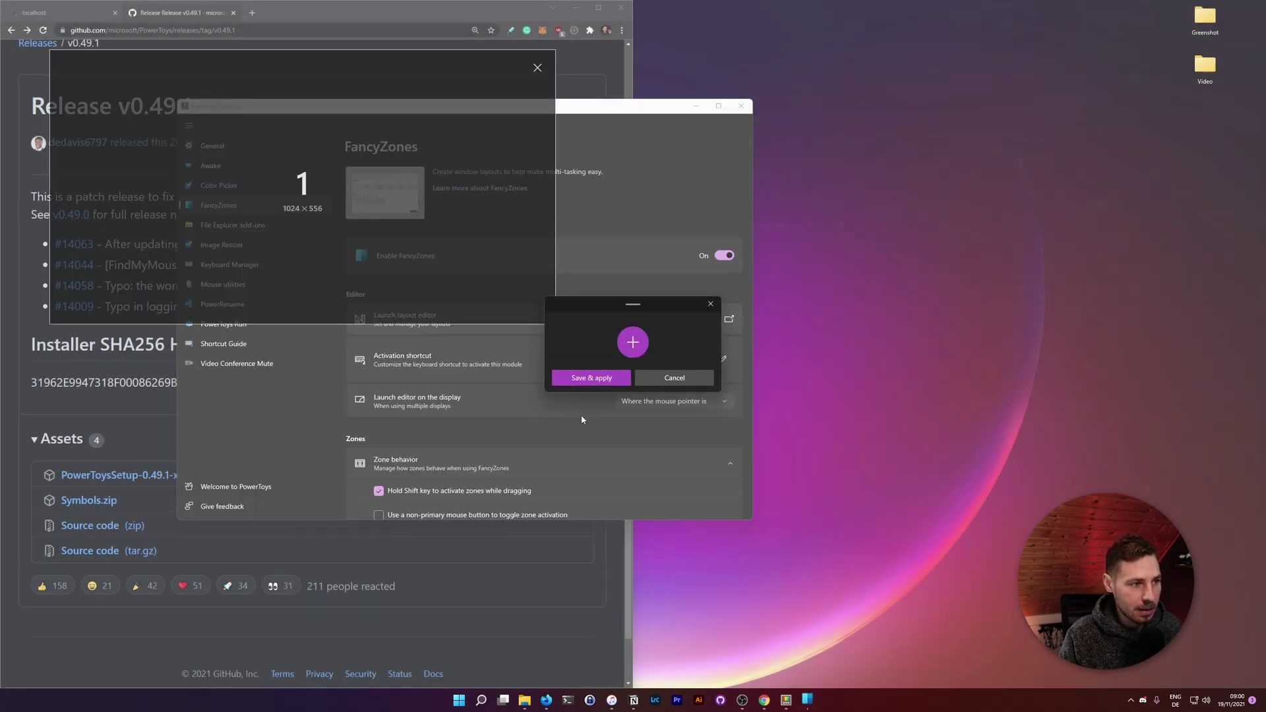
Move zone 1 into the upper-left corner of the desktop and enlarge it to about 1457 × 1373, spanning the full height.
left_click_drag(604, 306, 739, 319)
left_click_drag(506, 226, 459, 179)
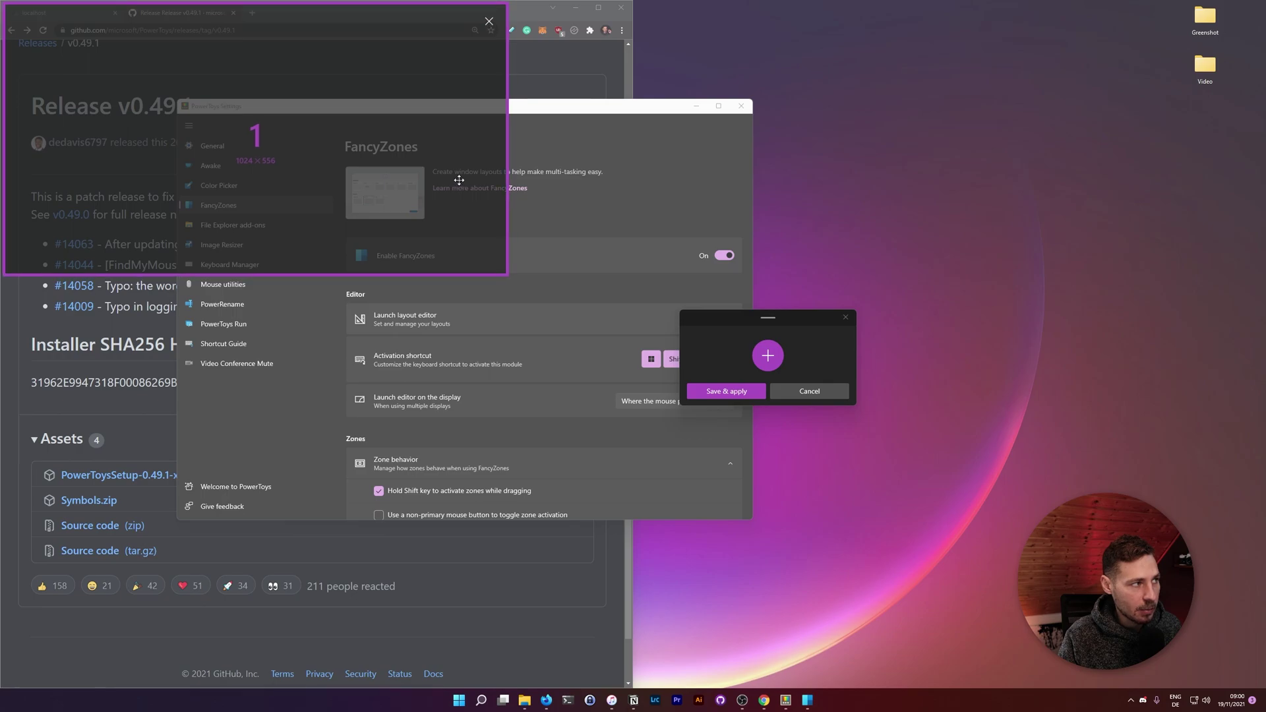
left_click_drag(491, 273, 473, 679)
left_click_drag(507, 473, 722, 471)
Add a second zone in the upper-right corner beside zone 1 and size it to about 1068 × 949.
left_click_drag(722, 311, 483, 224)
left_click(531, 261)
left_click_drag(389, 164, 1046, 125)
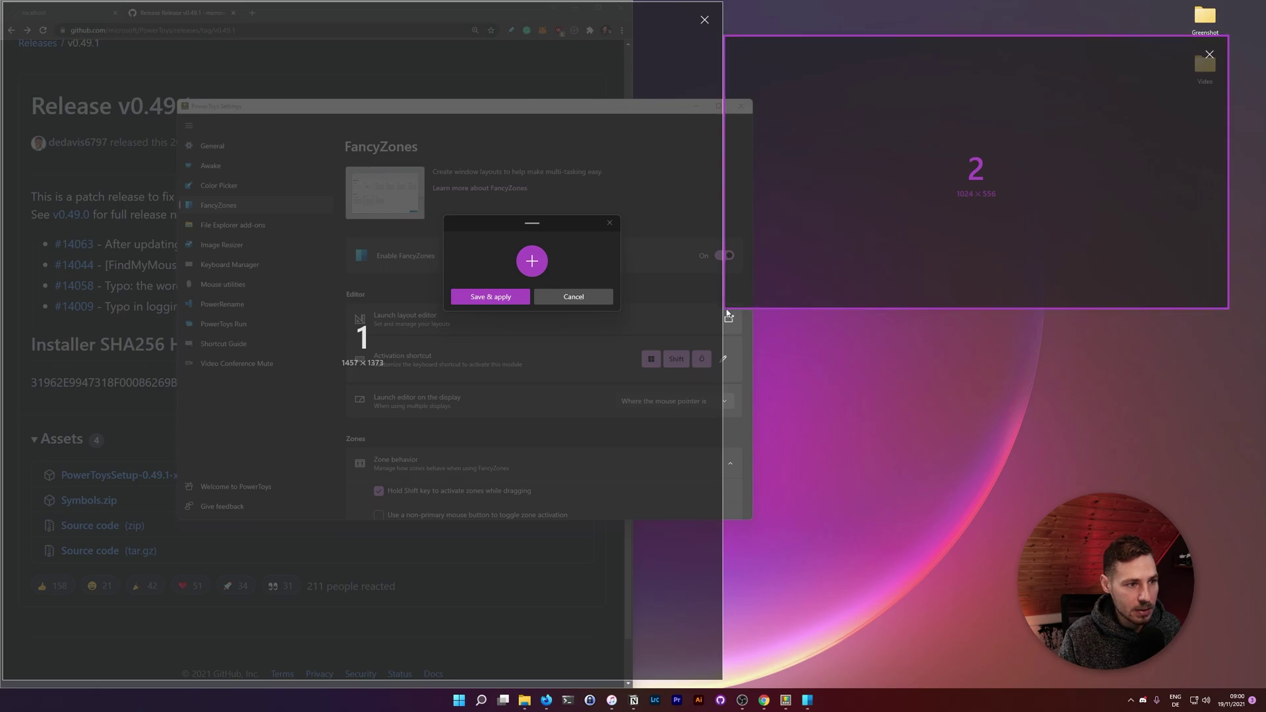
left_click_drag(733, 310, 814, 300)
left_click_drag(948, 258, 984, 225)
left_click_drag(853, 270, 751, 470)
Add a third zone of about 1068 × 396 below zone 2, and save and apply the layout, closing the editor.
left_click(531, 261)
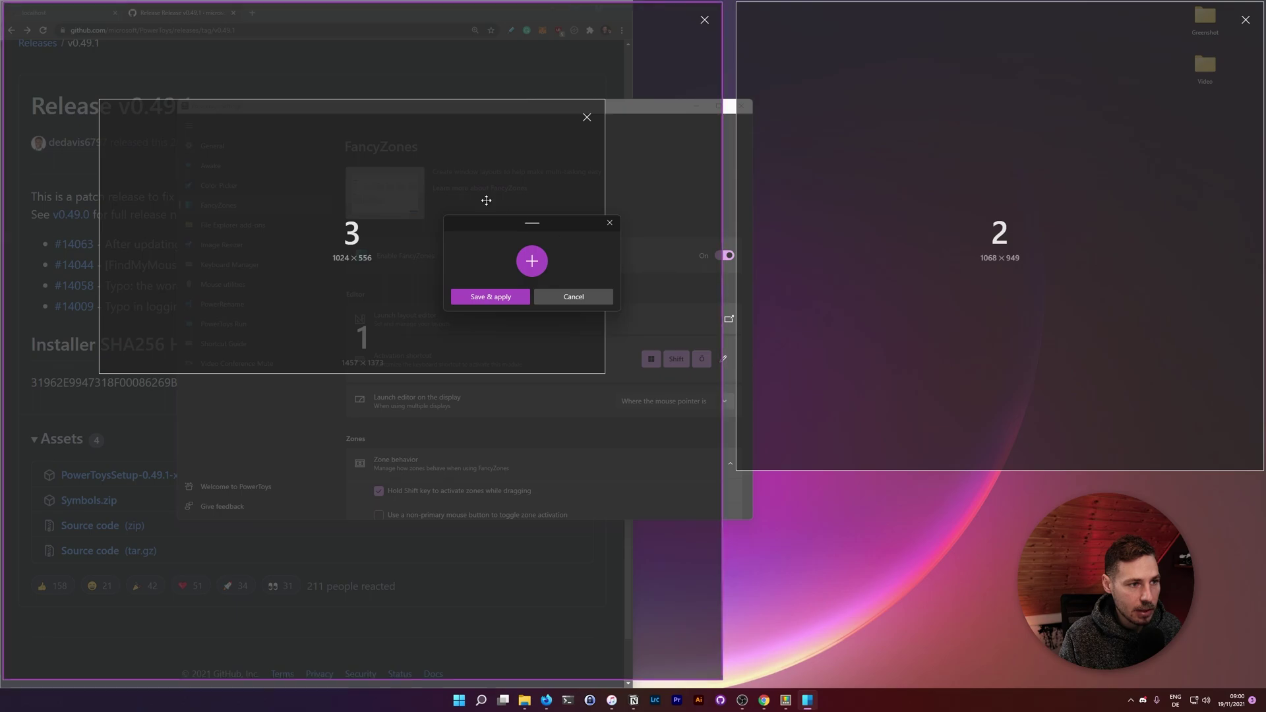
left_click_drag(387, 109, 978, 376)
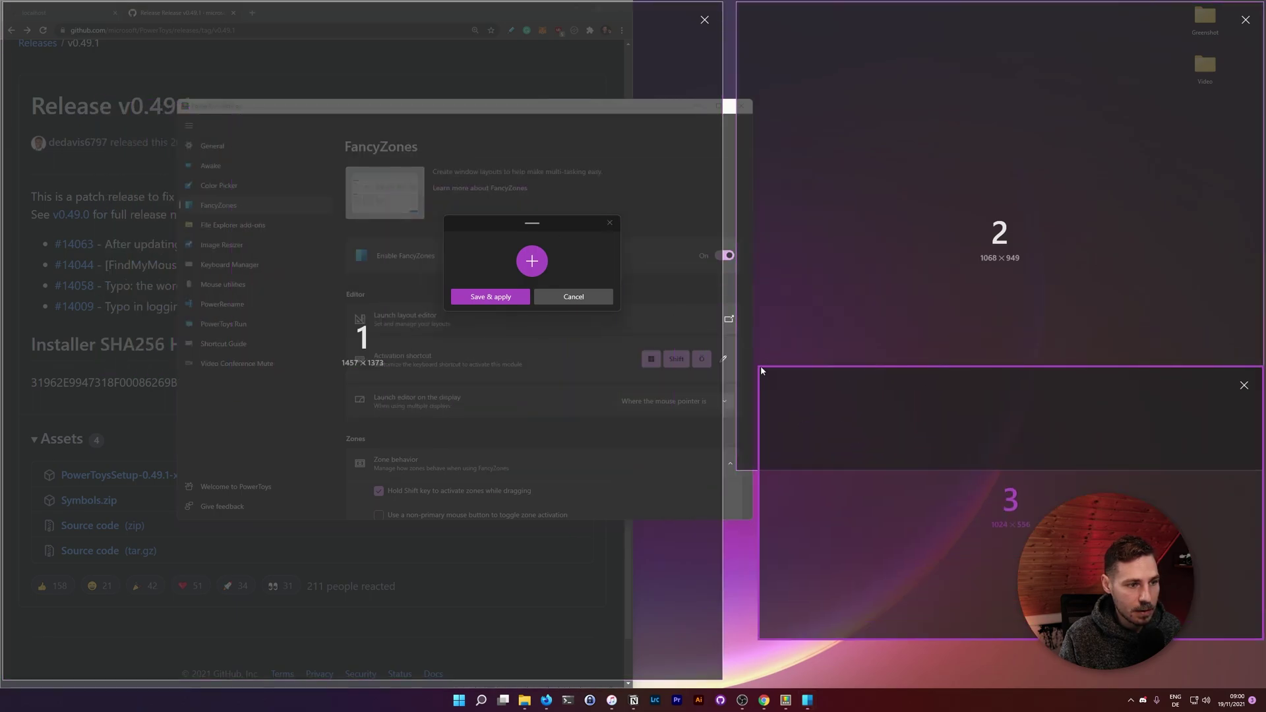
left_click_drag(761, 371, 825, 446)
left_click_drag(940, 509, 853, 541)
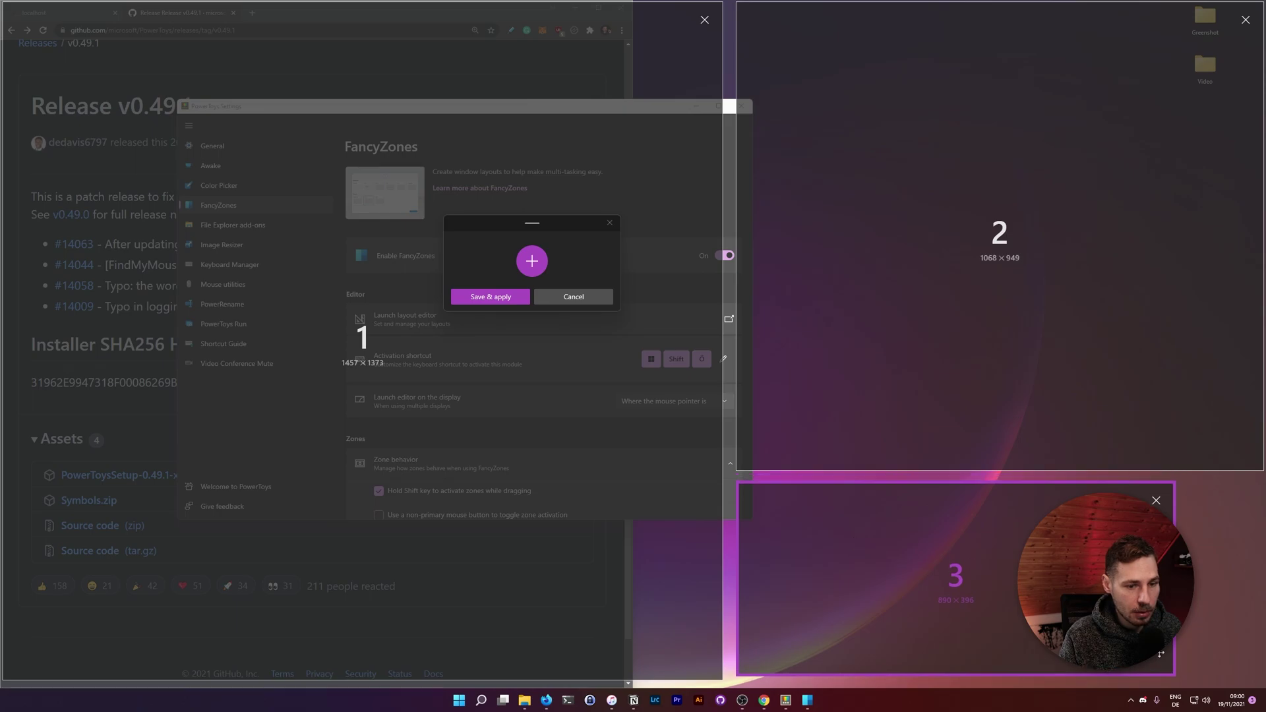
left_click_drag(1175, 640, 1261, 639)
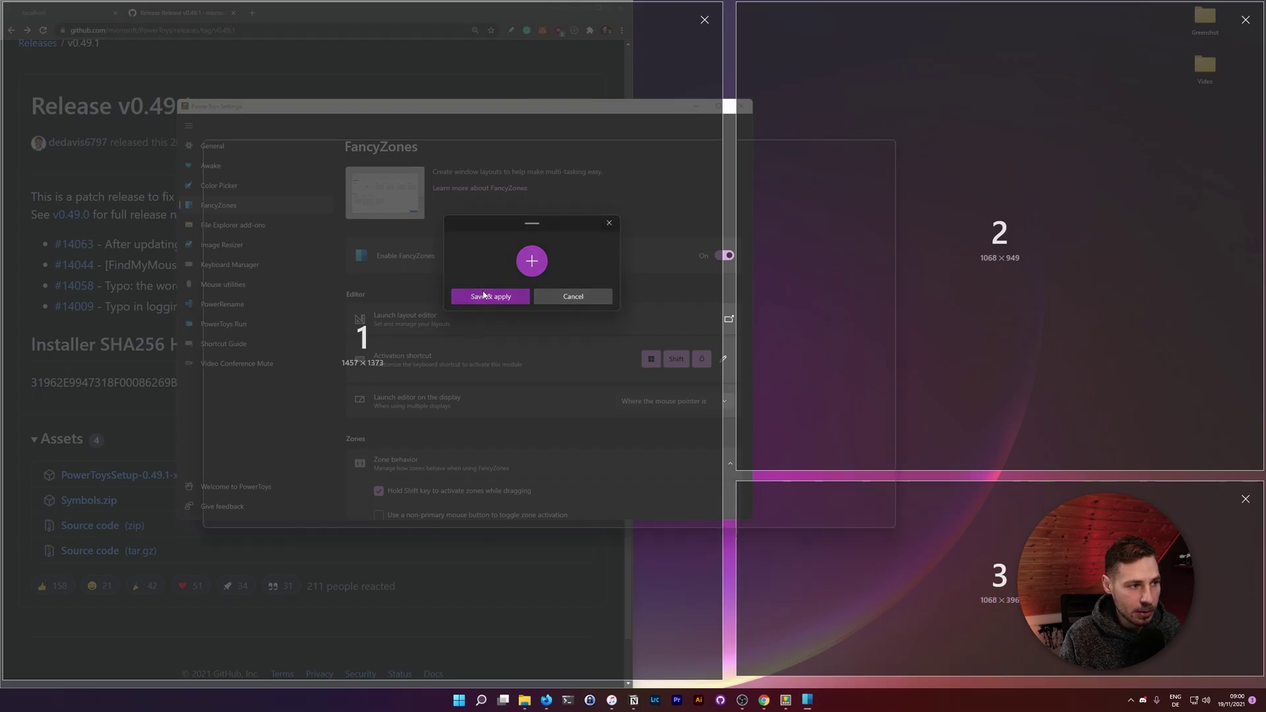
left_click(490, 297)
left_click(884, 148)
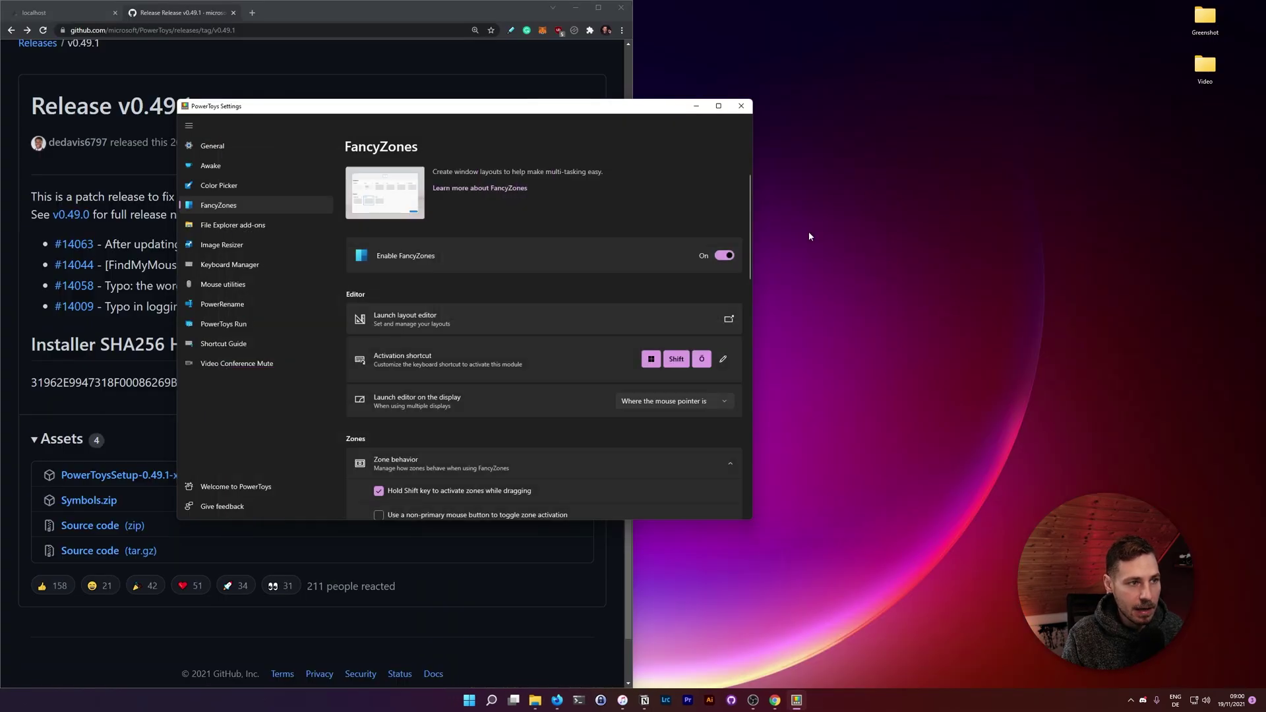
Snap the PowerToys Settings window into the upper-right zone of the Web Development layout.
left_click_drag(577, 107, 815, 140)
left_click_drag(736, 140, 446, 182)
key("shift")
left_click_drag(907, 480, 992, 148)
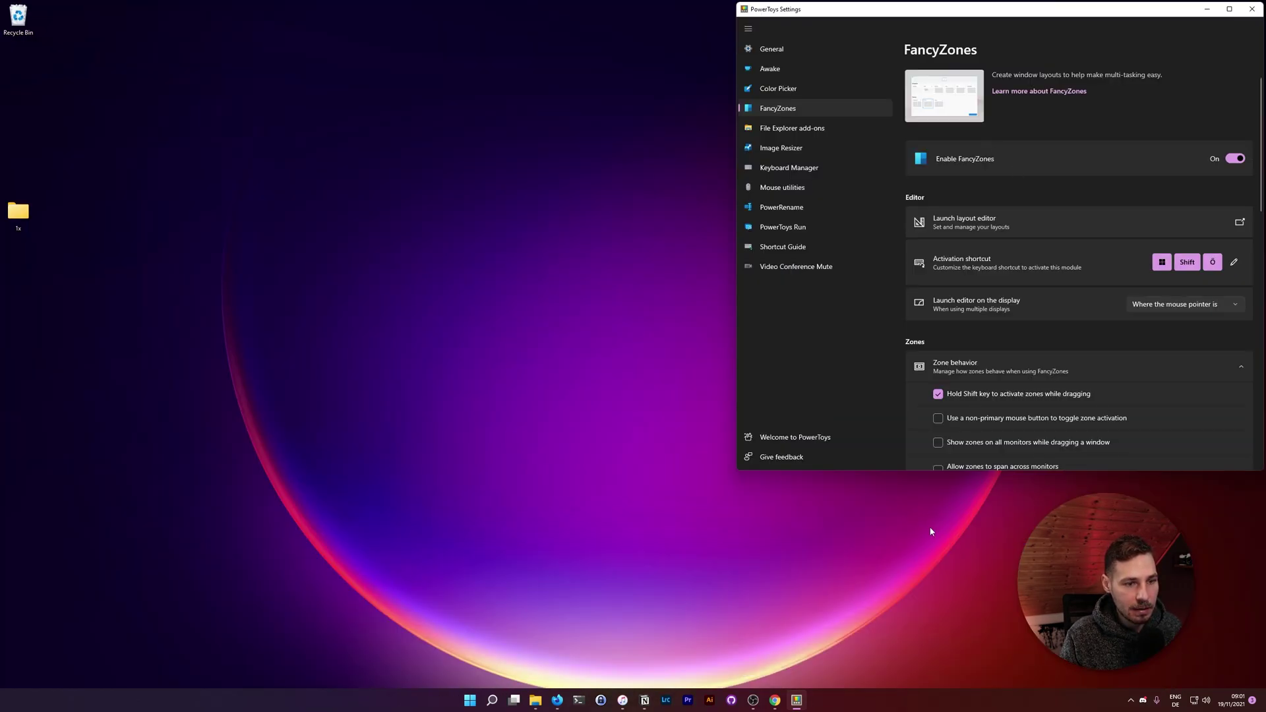
Open the Ubuntu terminal and snap its window into the lower-right zone of the Web Development layout.
left_click(578, 700)
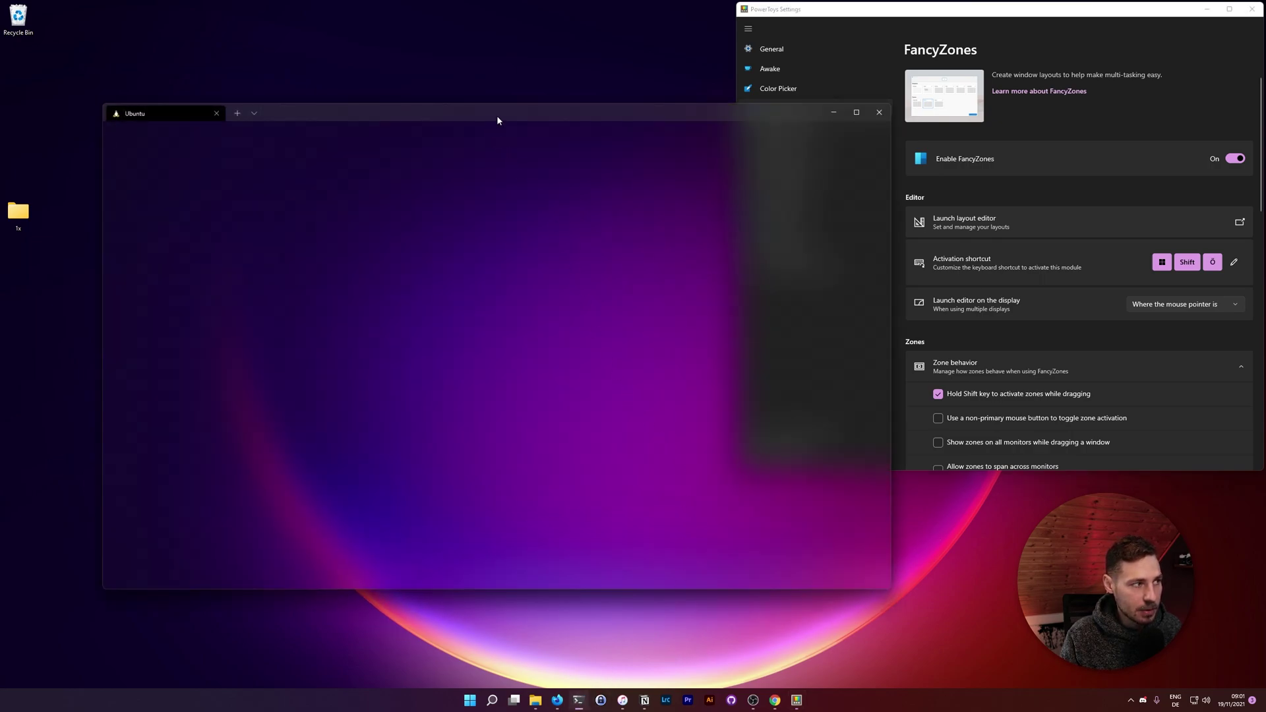
left_click_drag(466, 117, 428, 110)
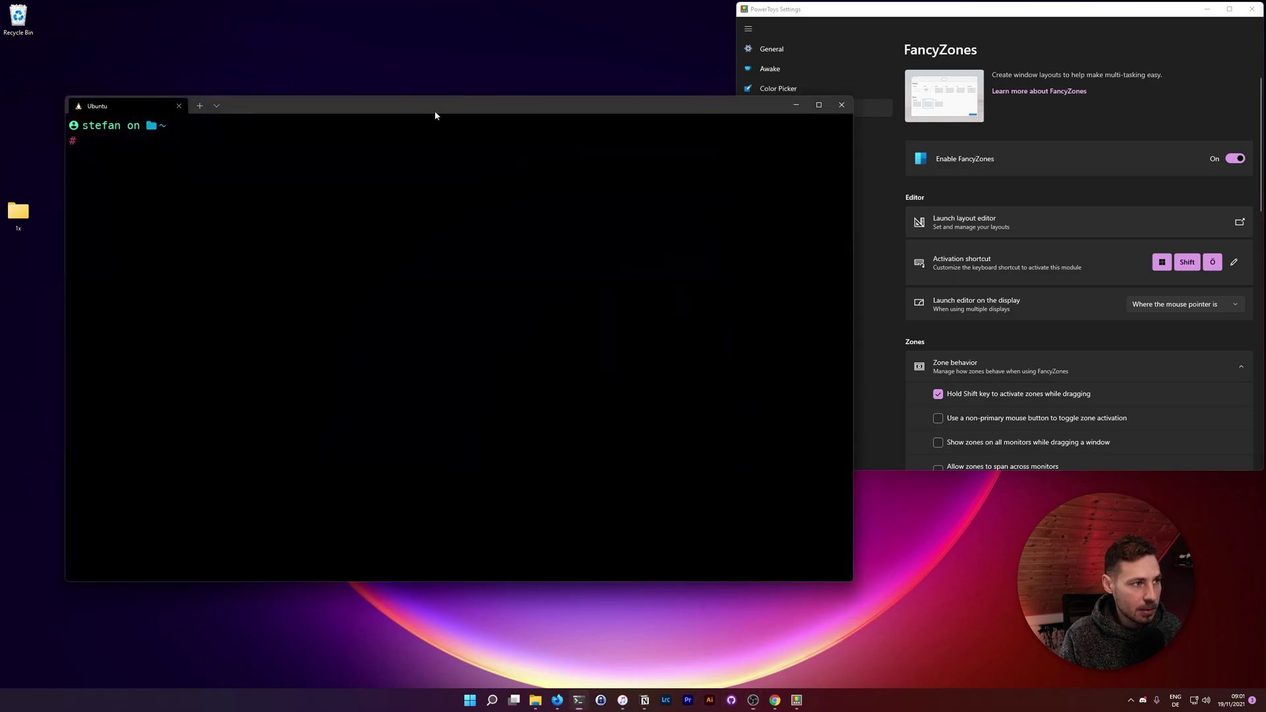
left_click_drag(435, 113, 960, 540)
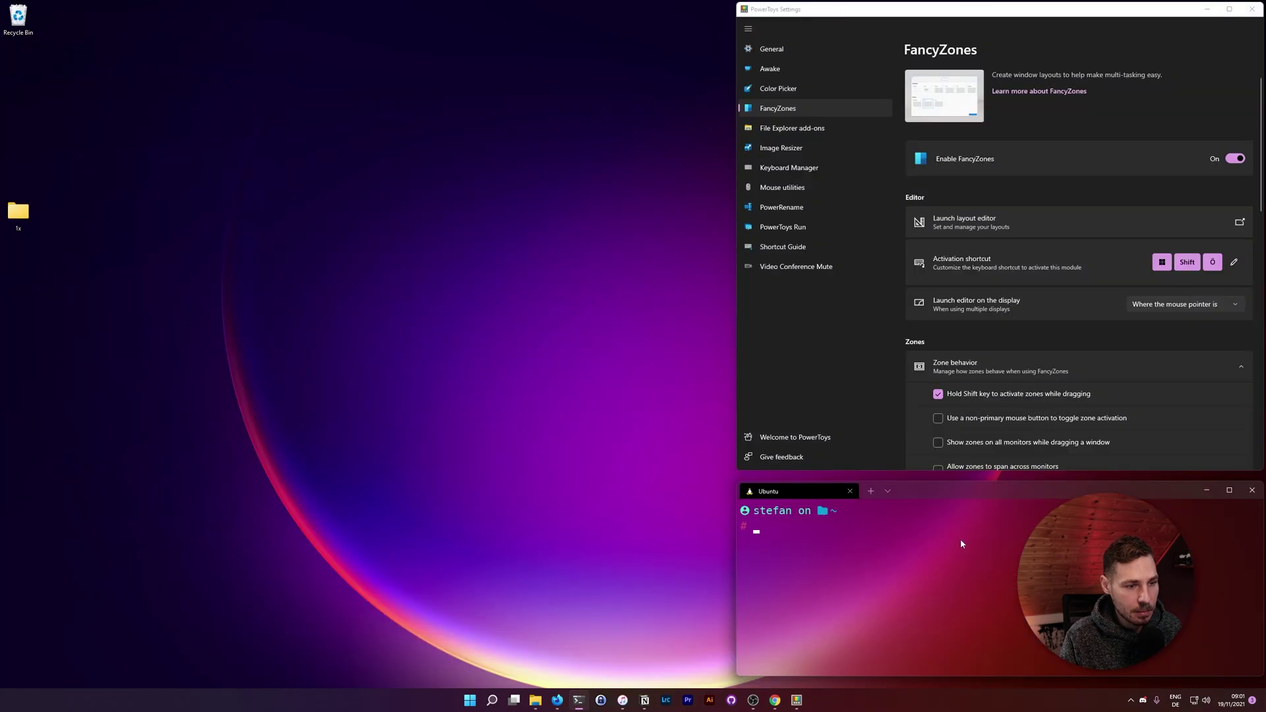
left_click(668, 614)
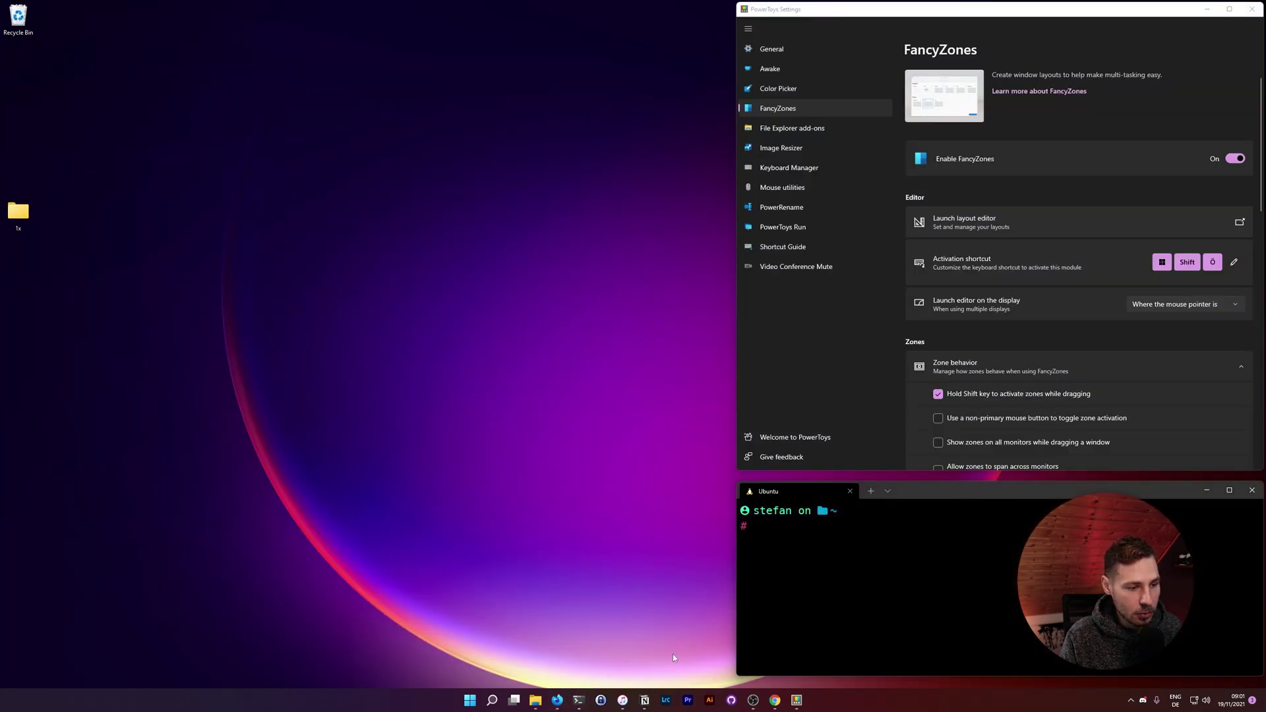
Switch to Chrome and snap its window into the large full-height zone of the Web Development layout.
left_click(775, 701)
left_click_drag(343, 10, 527, 153)
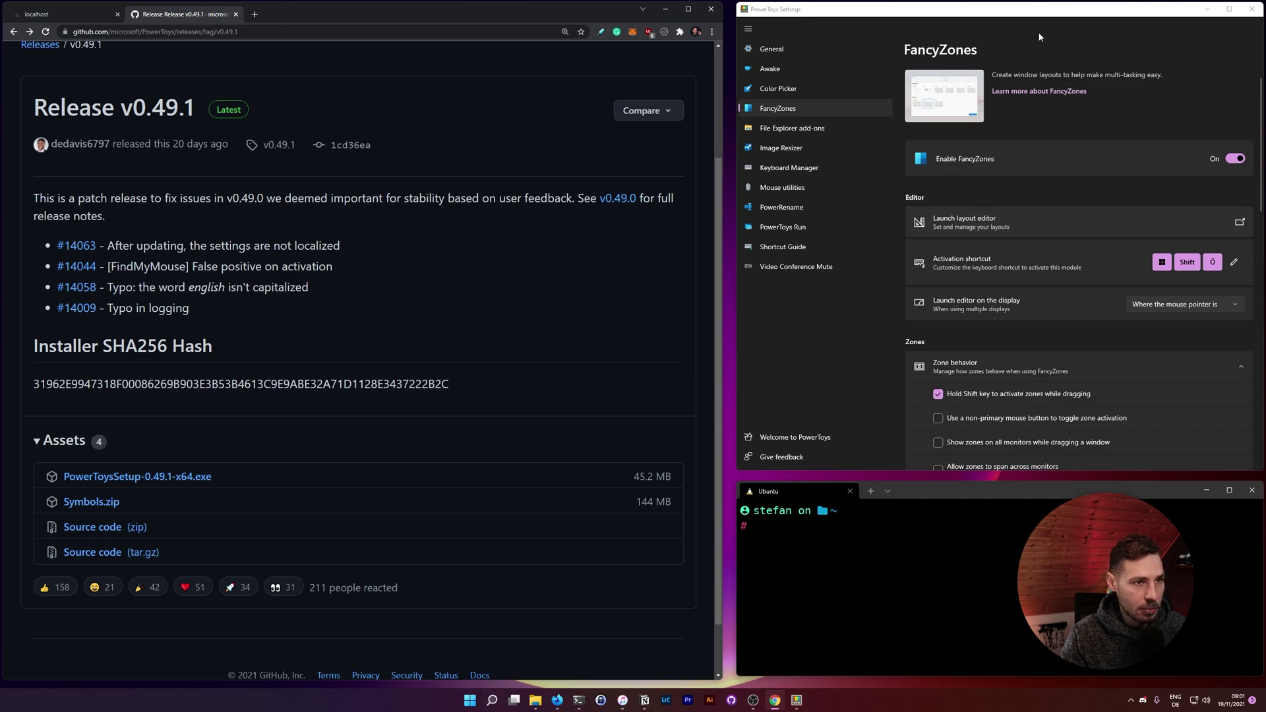
left_click(944, 551)
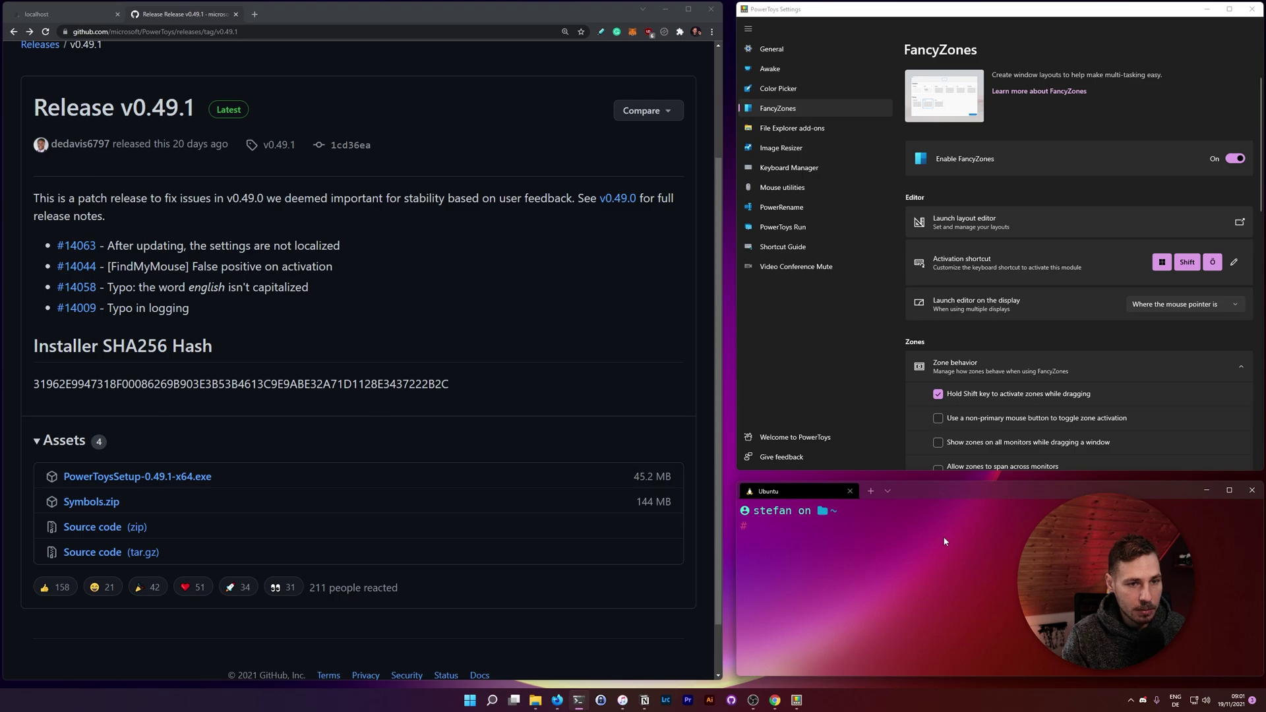
Move the PowerToys Settings window out of its zone and enable moving newly created windows to their last known zone.
left_click_drag(986, 14, 566, 71)
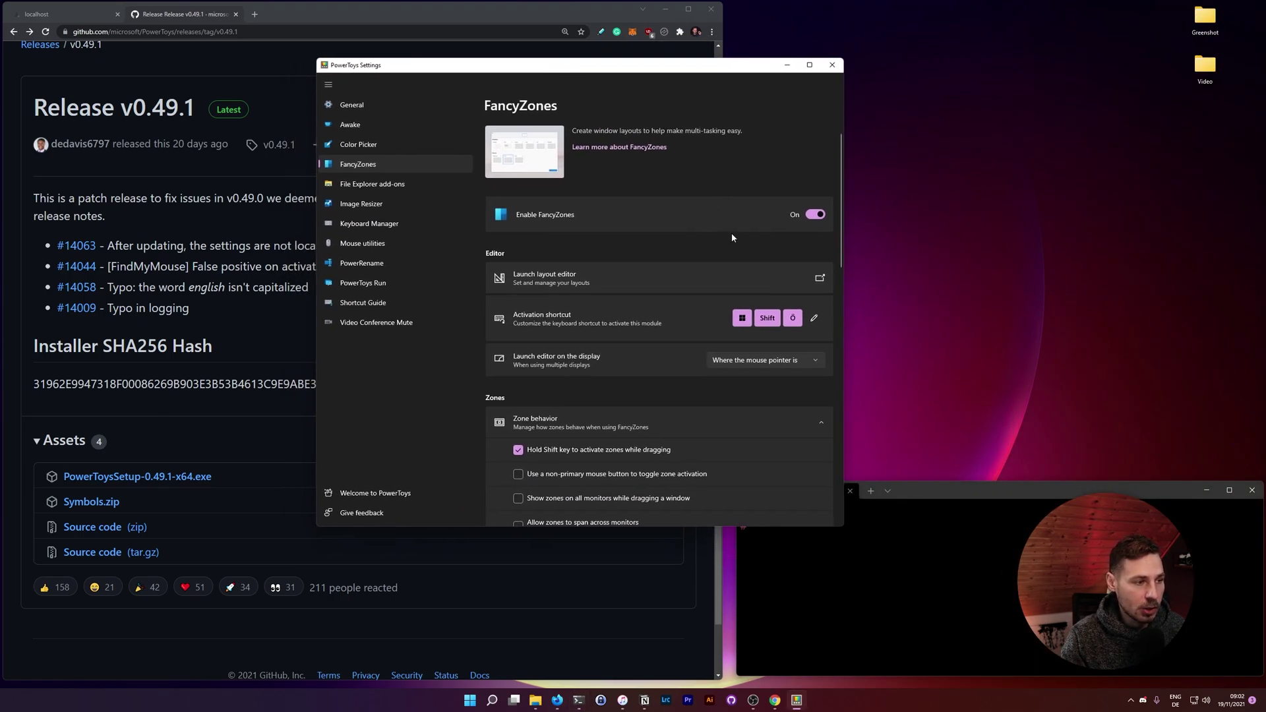
scroll(731, 232, "down", 5)
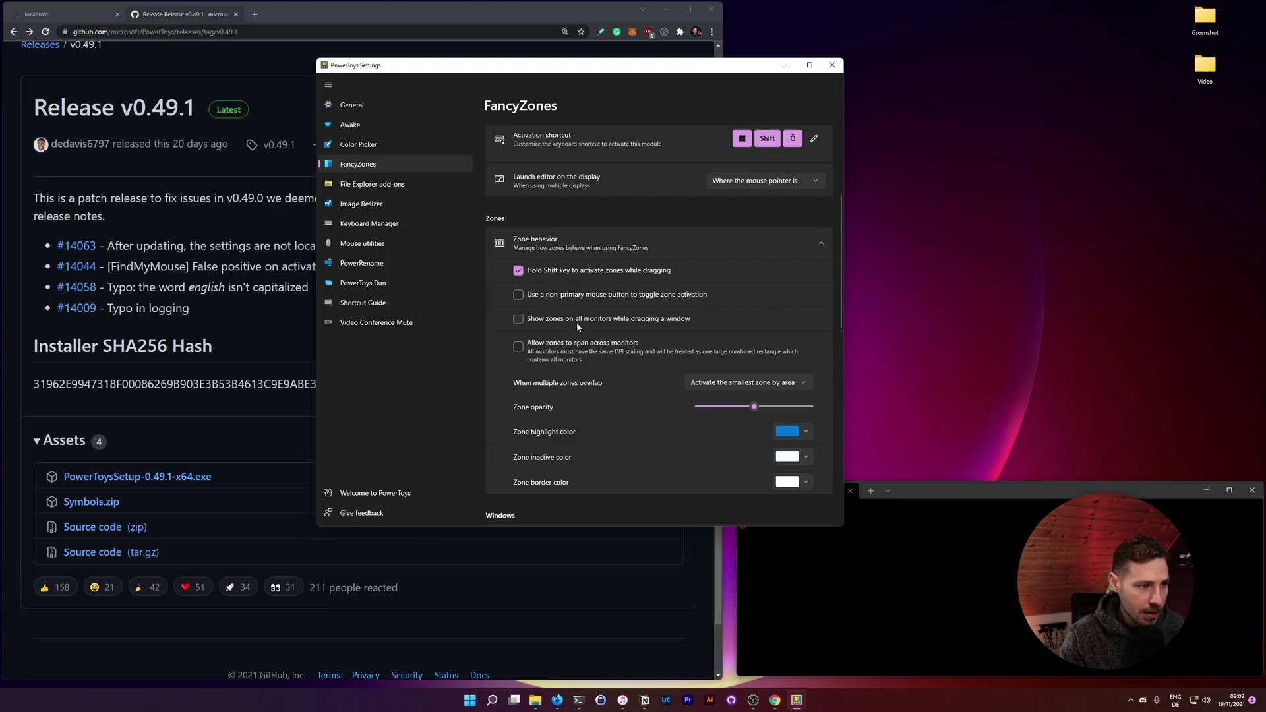
scroll(791, 323, "down", 3)
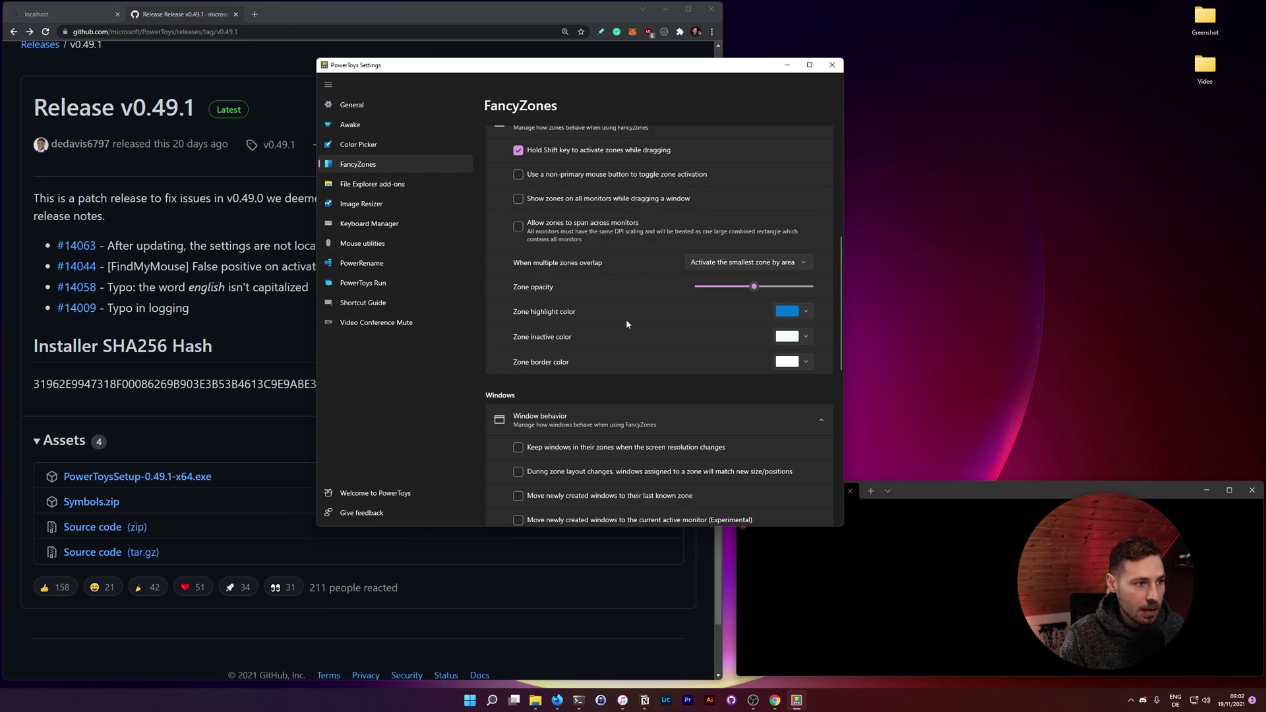
scroll(626, 325, "down", 2)
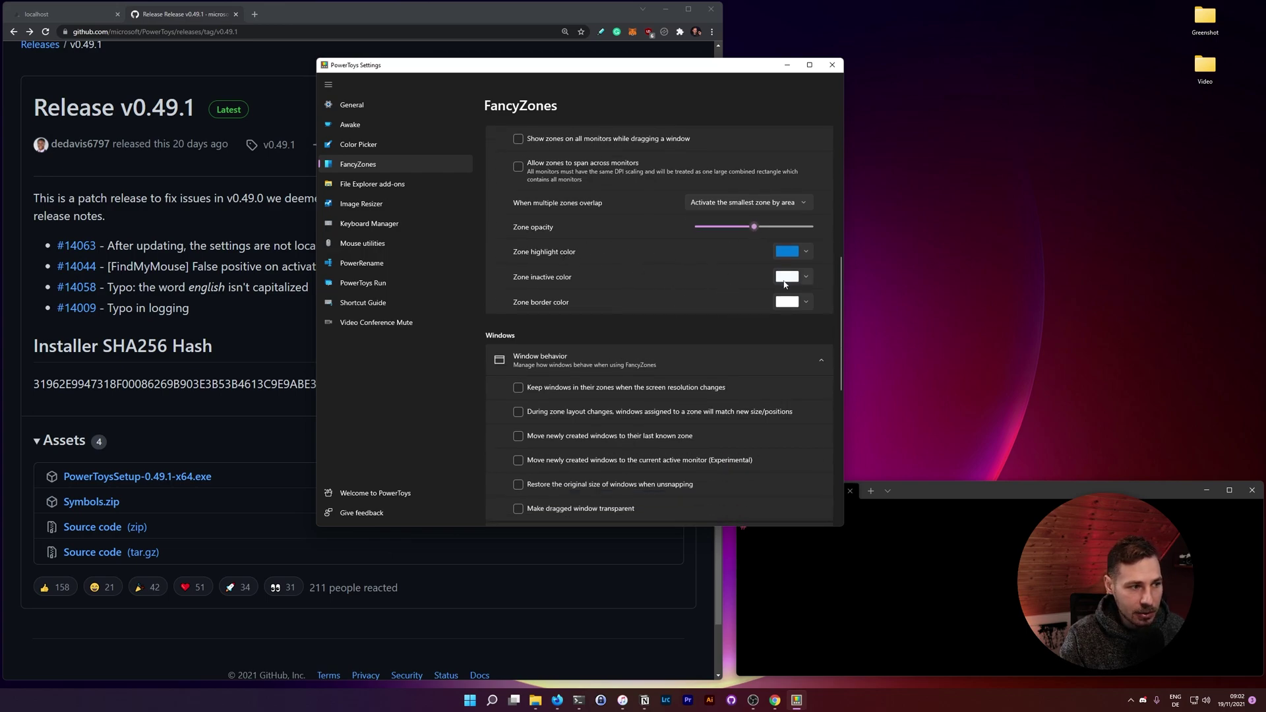
scroll(836, 313, "down", 4)
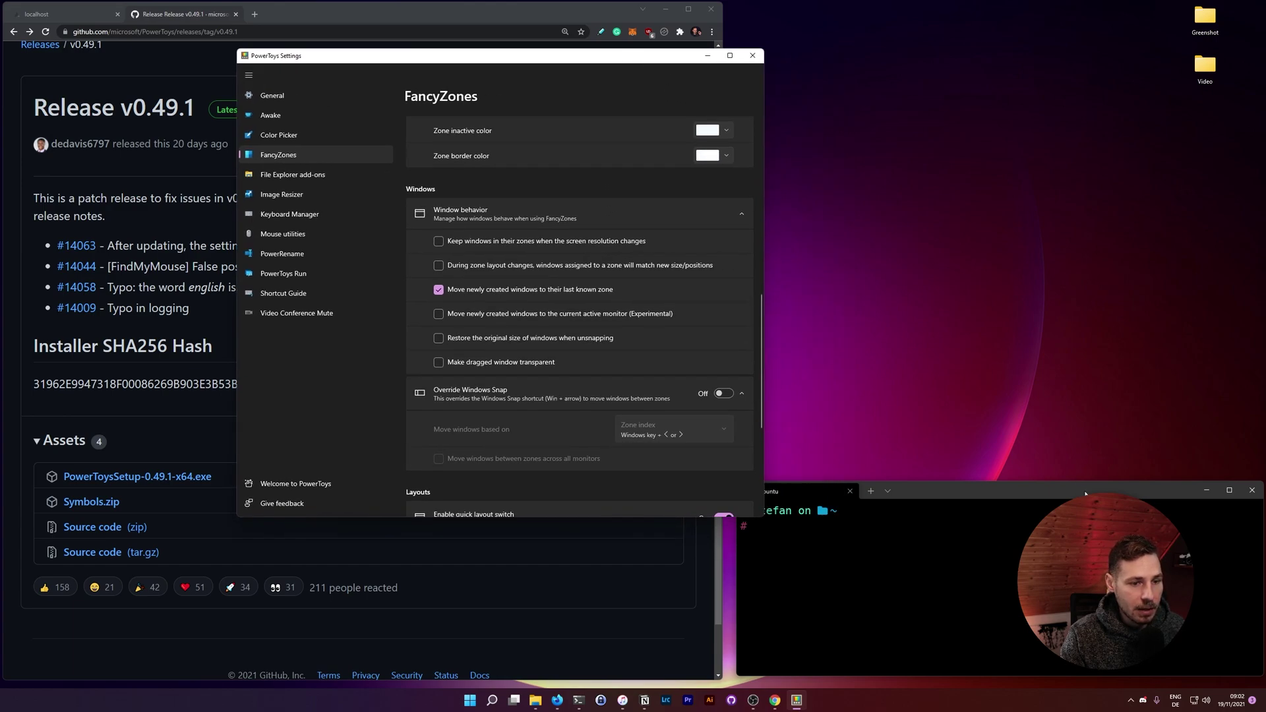
Close and reopen the Ubuntu terminal and Google Chrome to test whether each returns to its last known zone.
left_click(1252, 491)
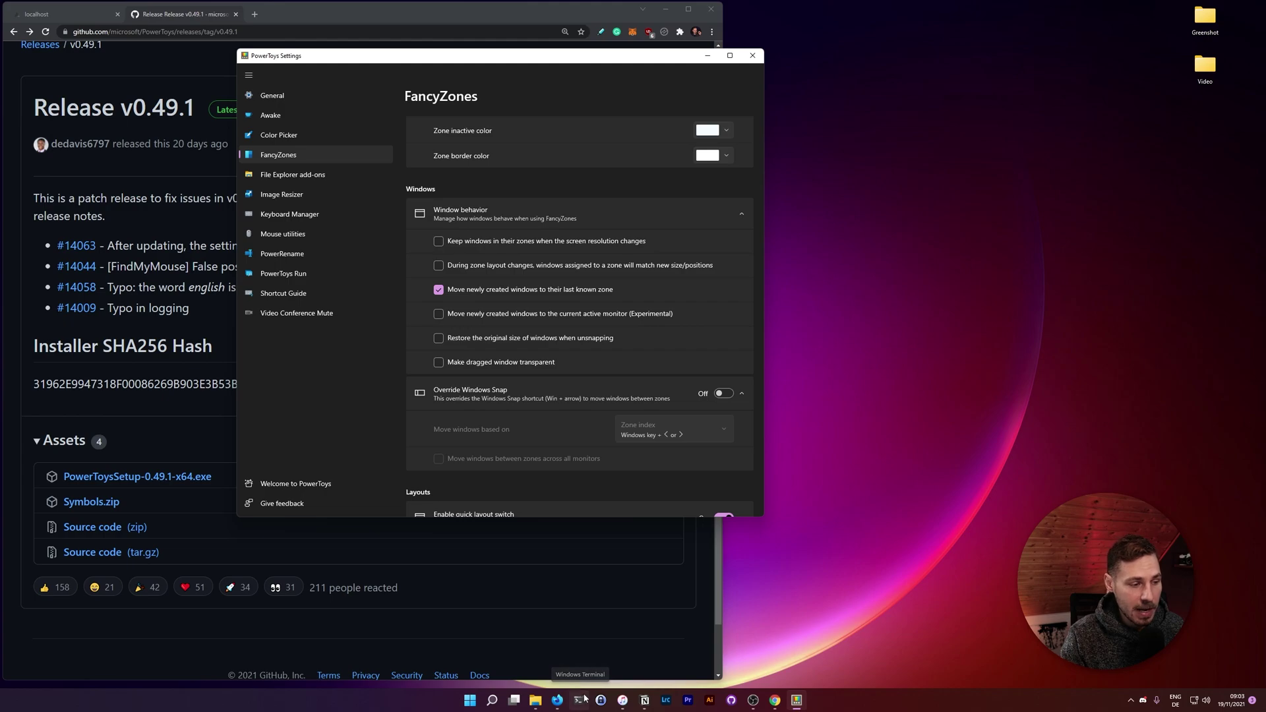
left_click(580, 700)
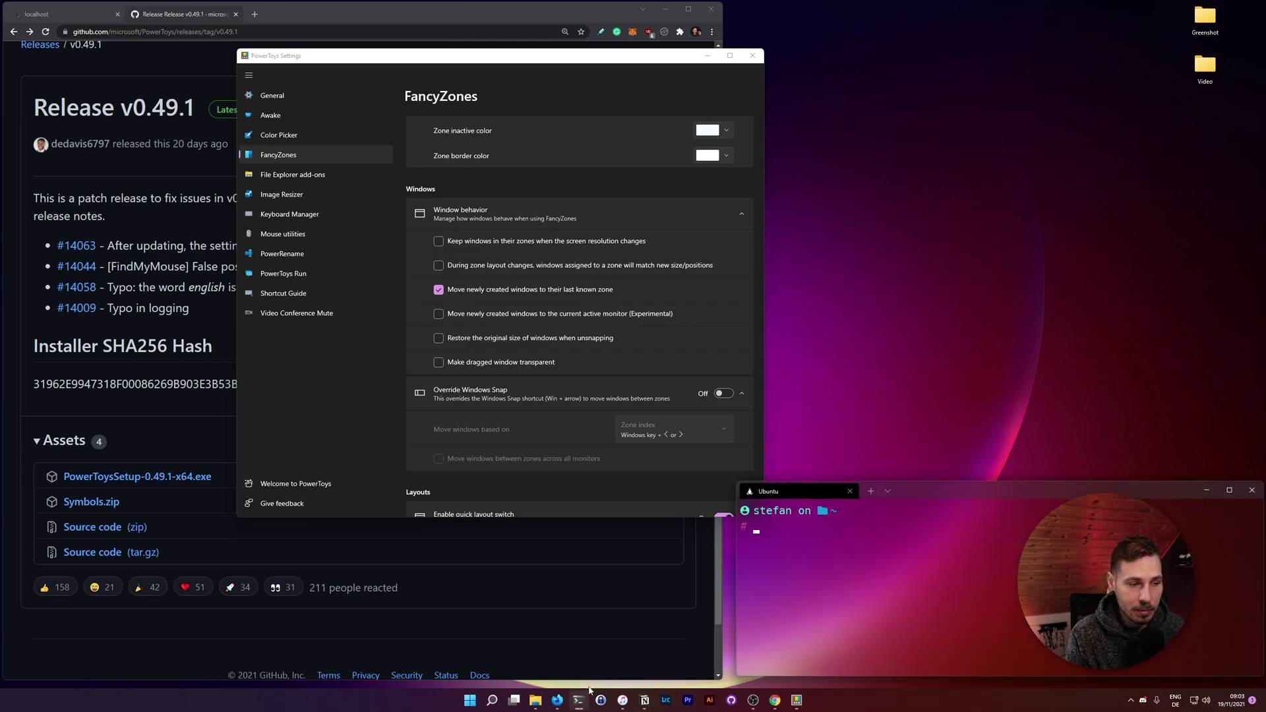
left_click(149, 410)
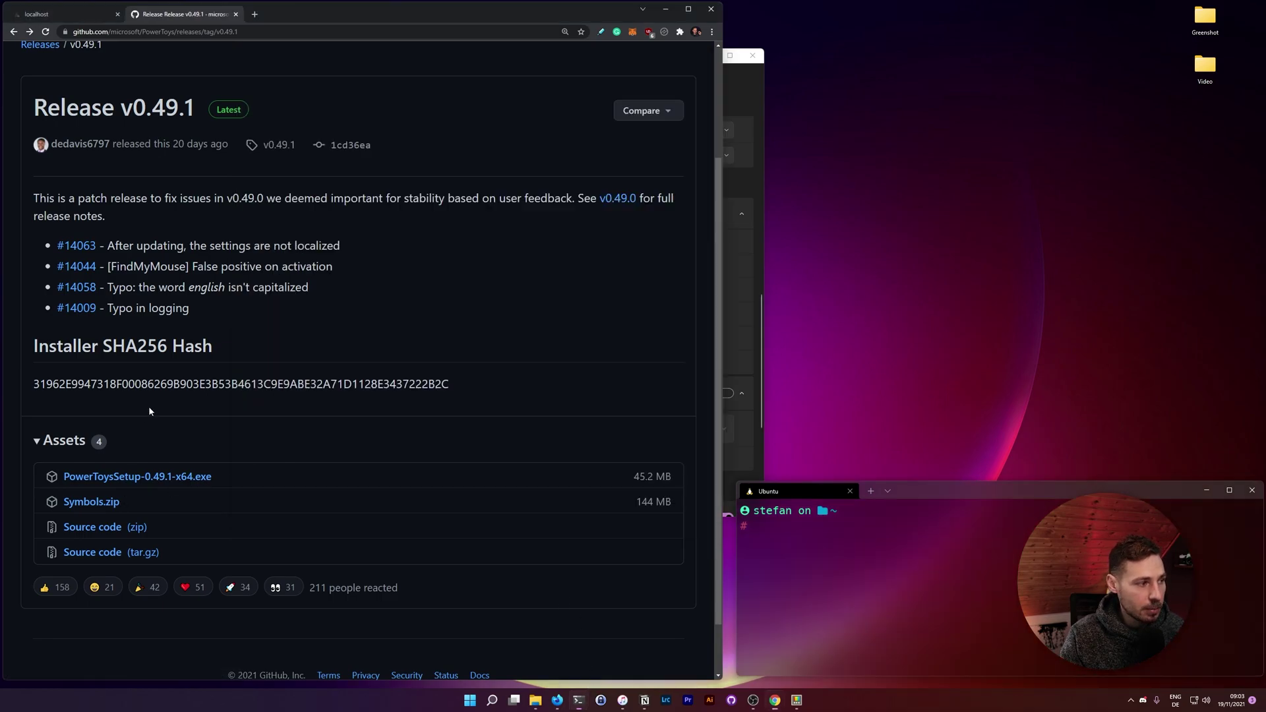
left_click(710, 12)
key("super")
type("chrom")
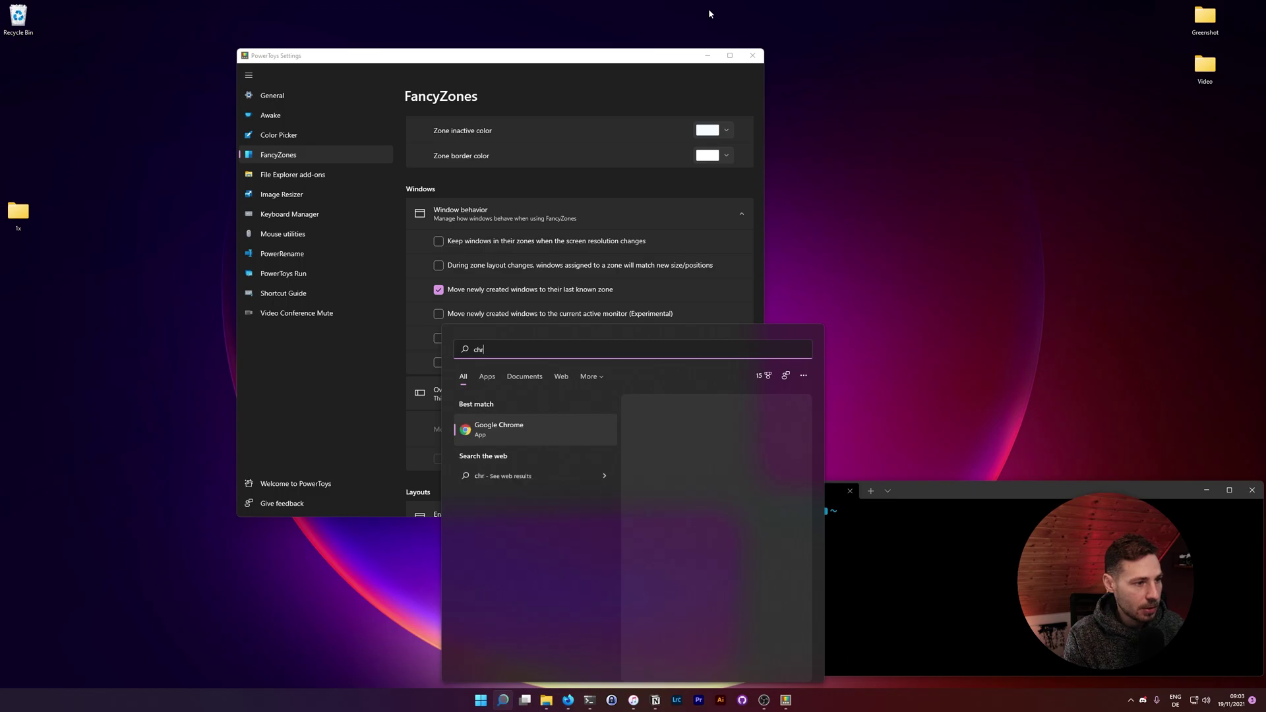
key("Return")
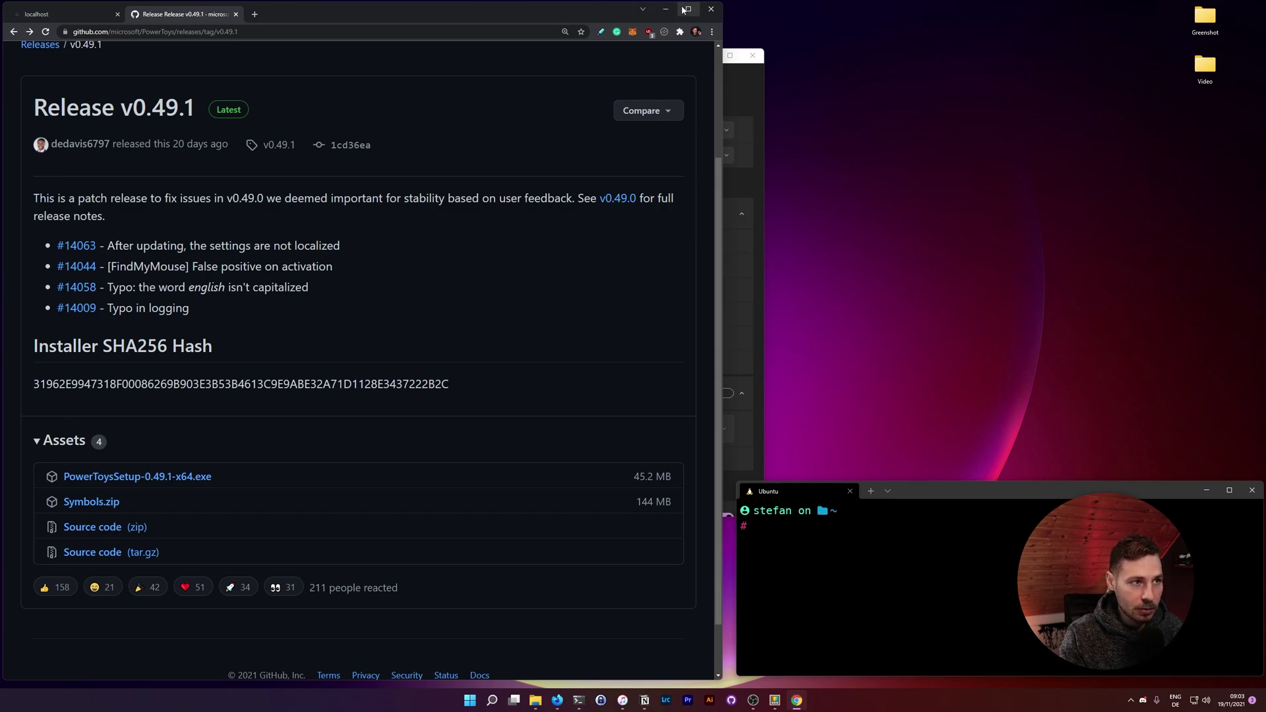
mouse_move(697, 10)
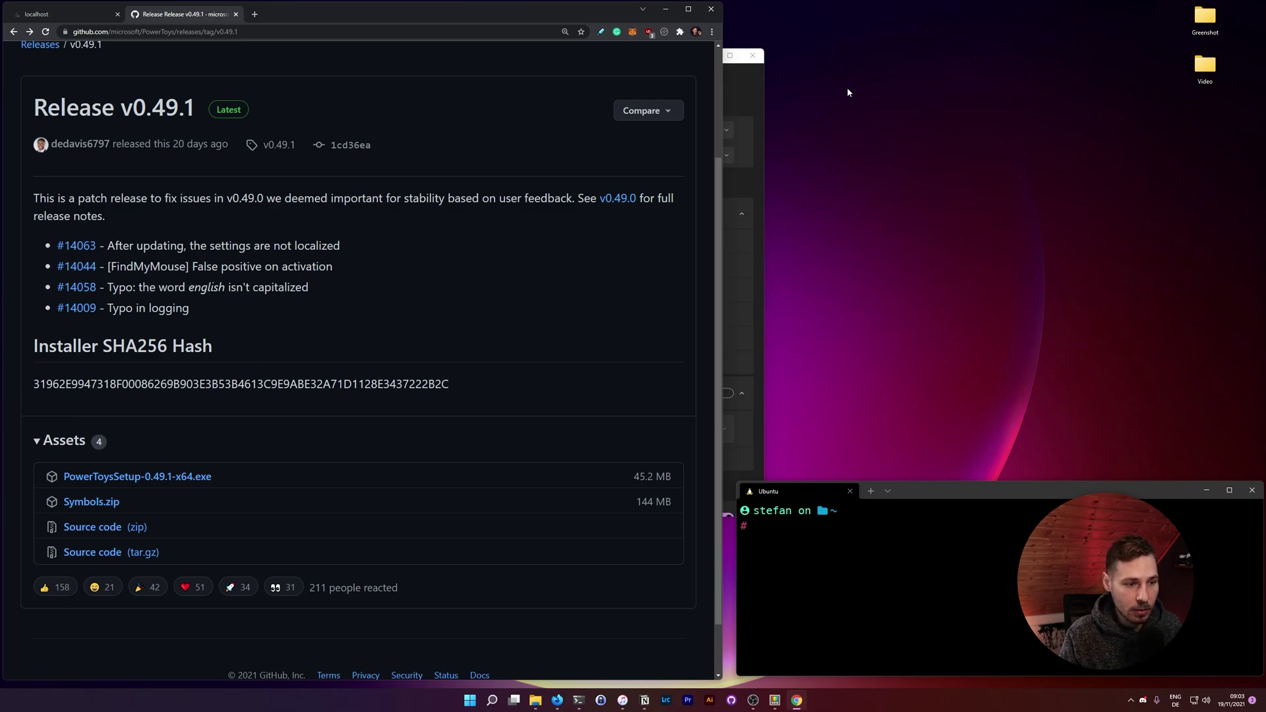
Examine the remaining FancyZones settings through Excluded apps, and view the layout editor before closing it.
key("alt+Tab")
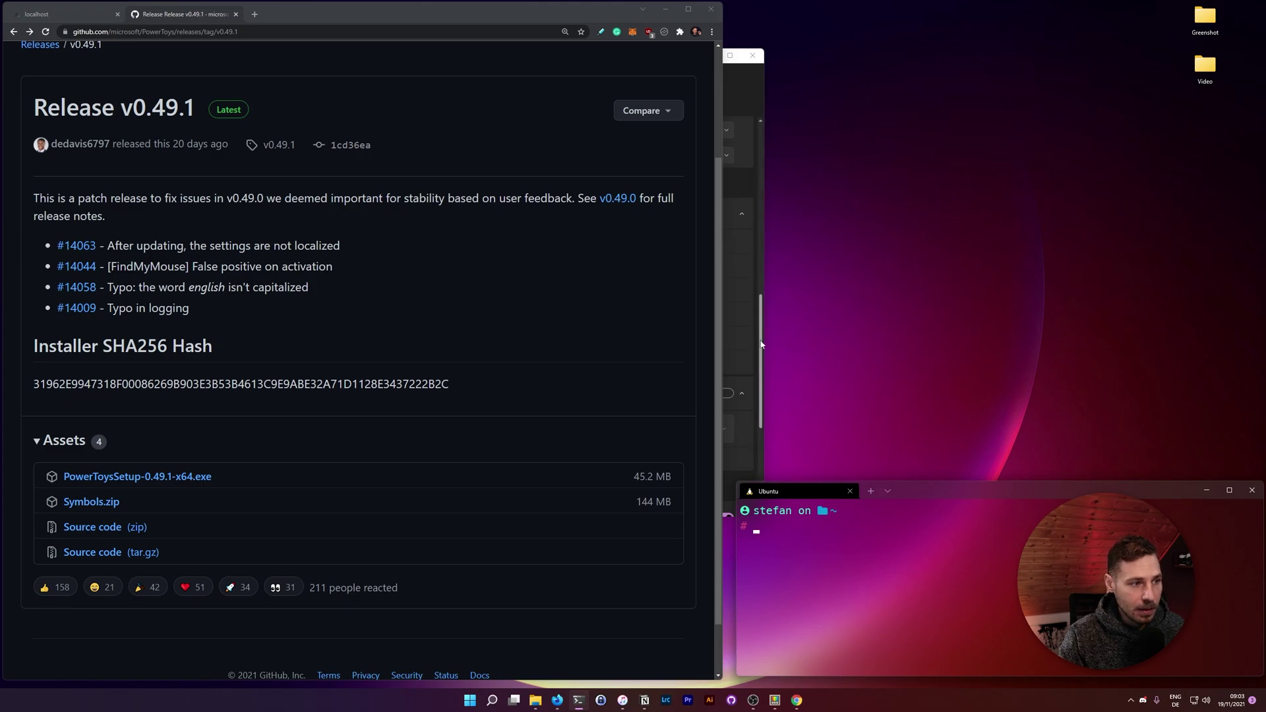
left_click(763, 338)
scroll(762, 339, "down", 3)
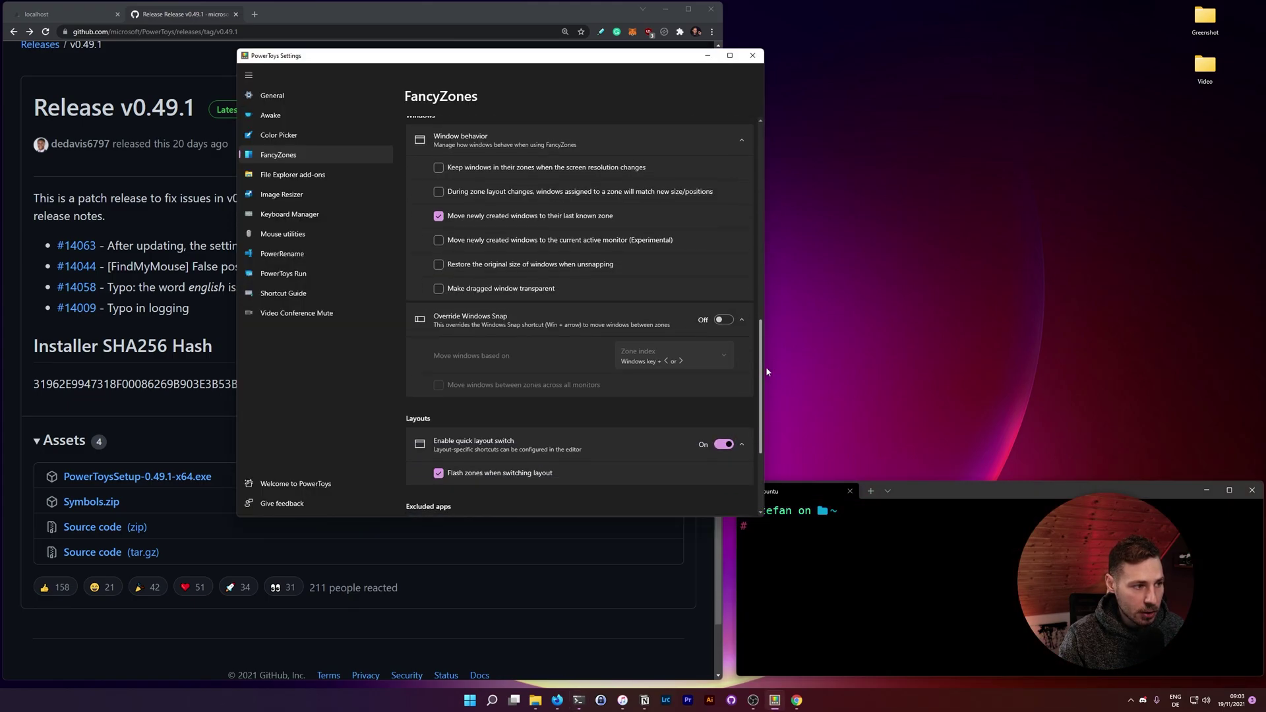
scroll(769, 386, "down", 2)
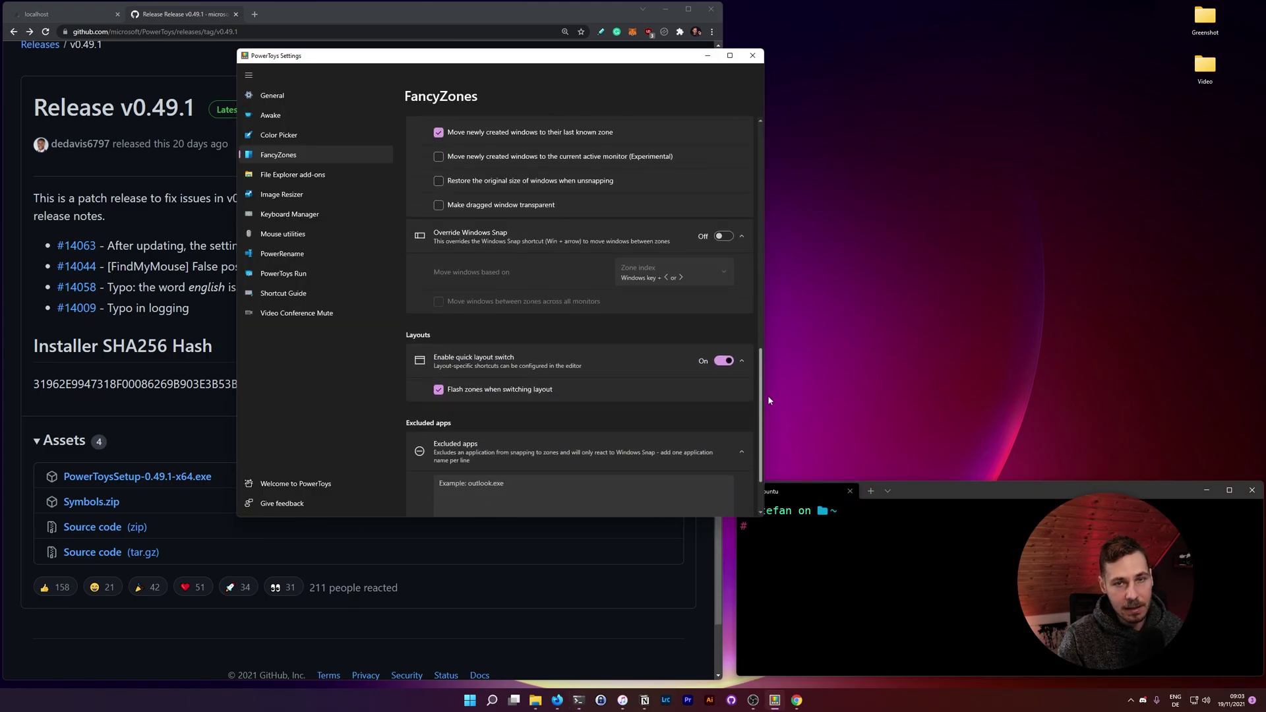
scroll(767, 409, "down", 1)
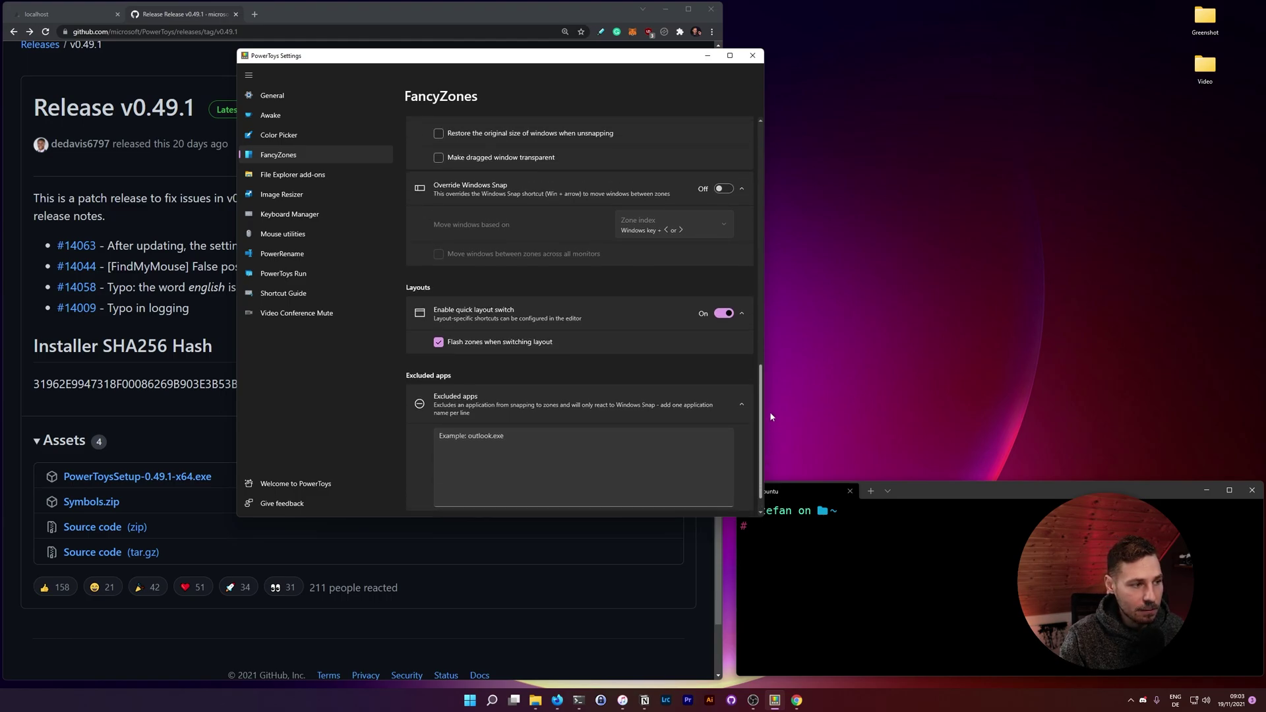
left_click_drag(770, 412, 768, 256)
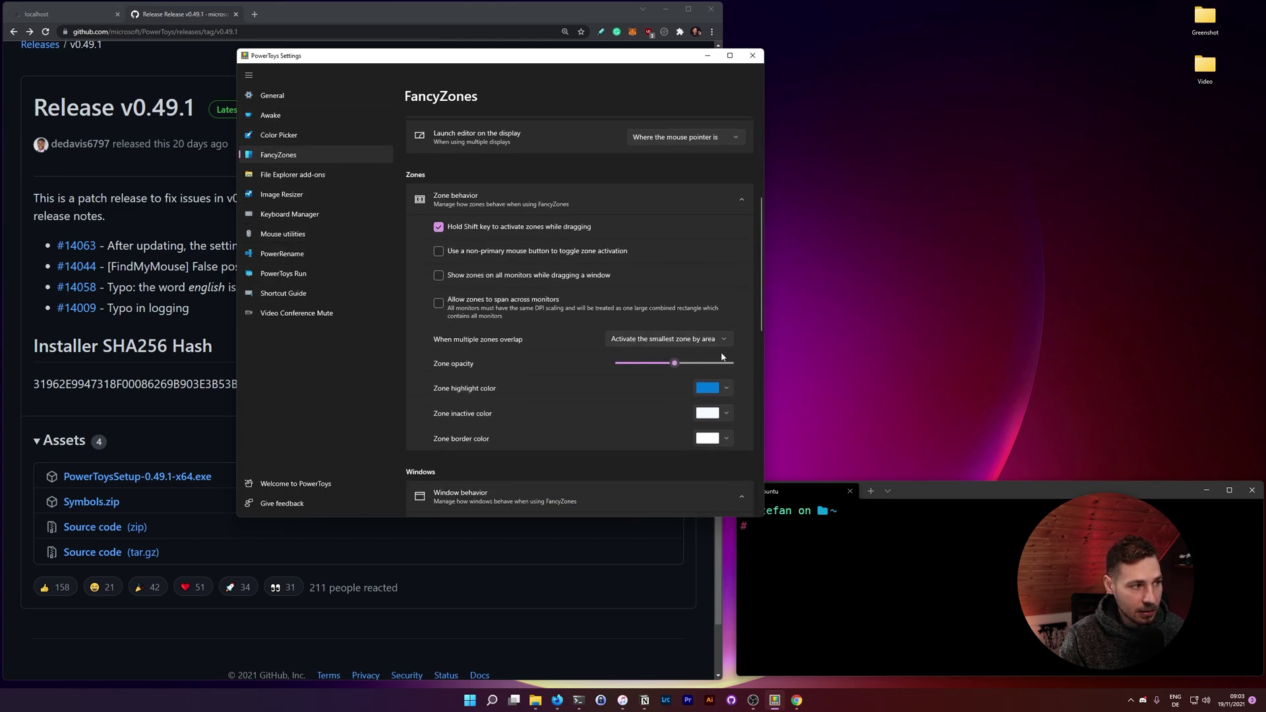
scroll(762, 330, "up", 4)
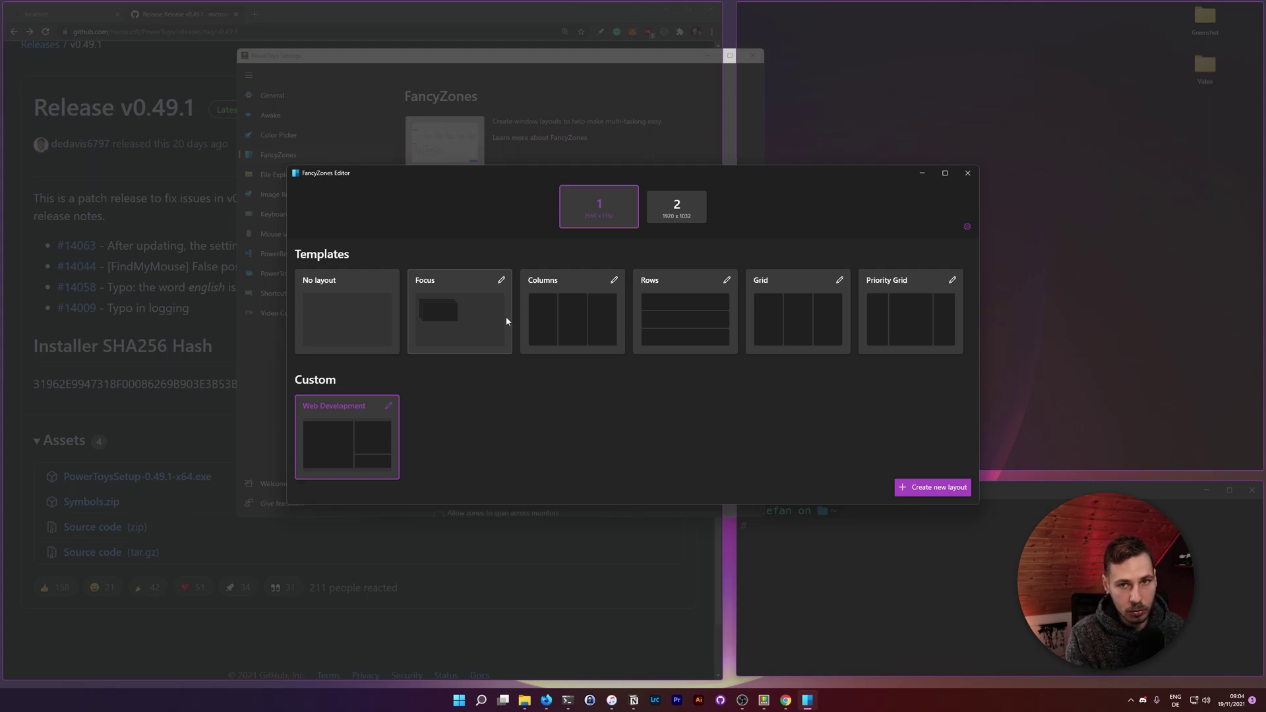
key("Escape")
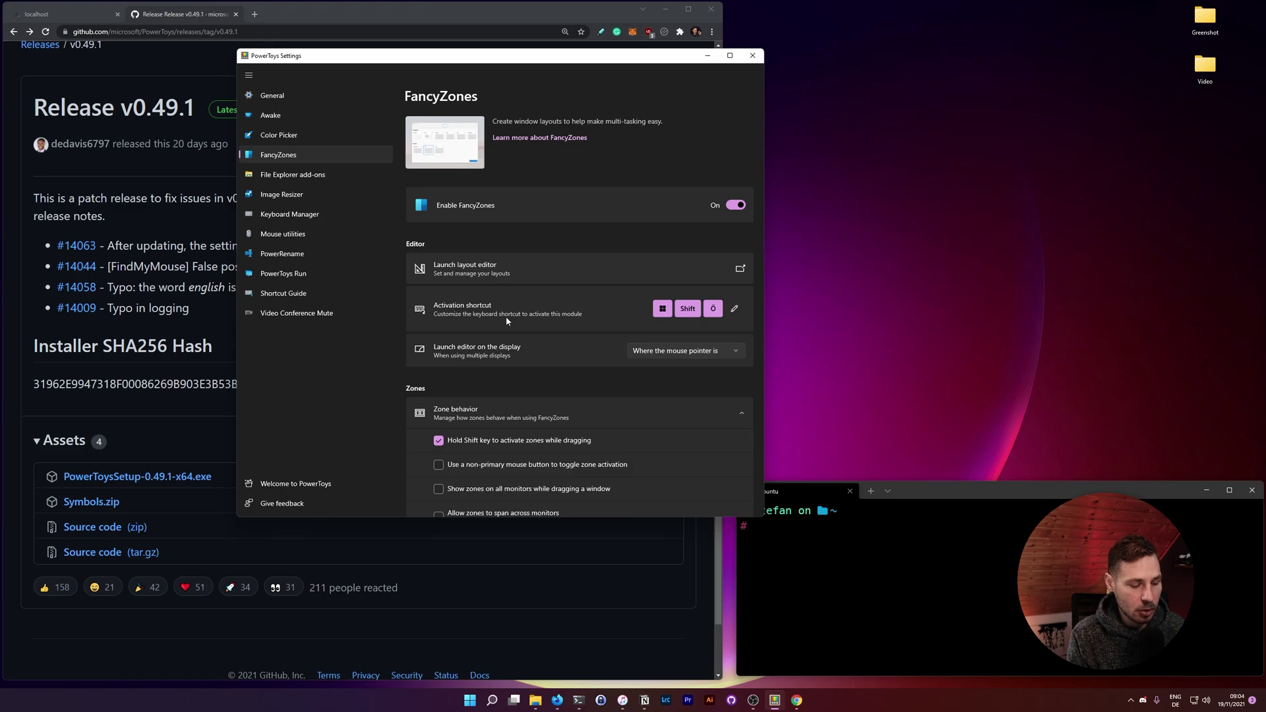
Change the FancyZones editor's activation shortcut to Shift + ; and save it.
left_click(734, 310)
key("shift+semicolon")
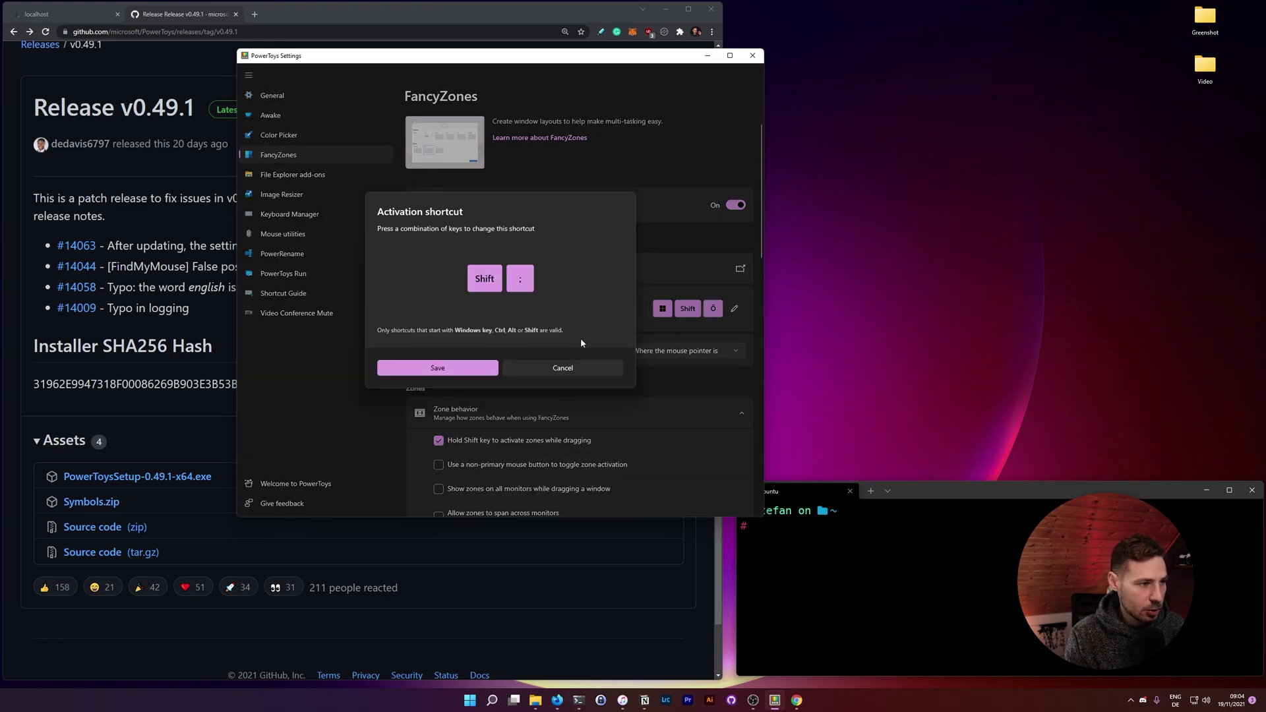
left_click(467, 368)
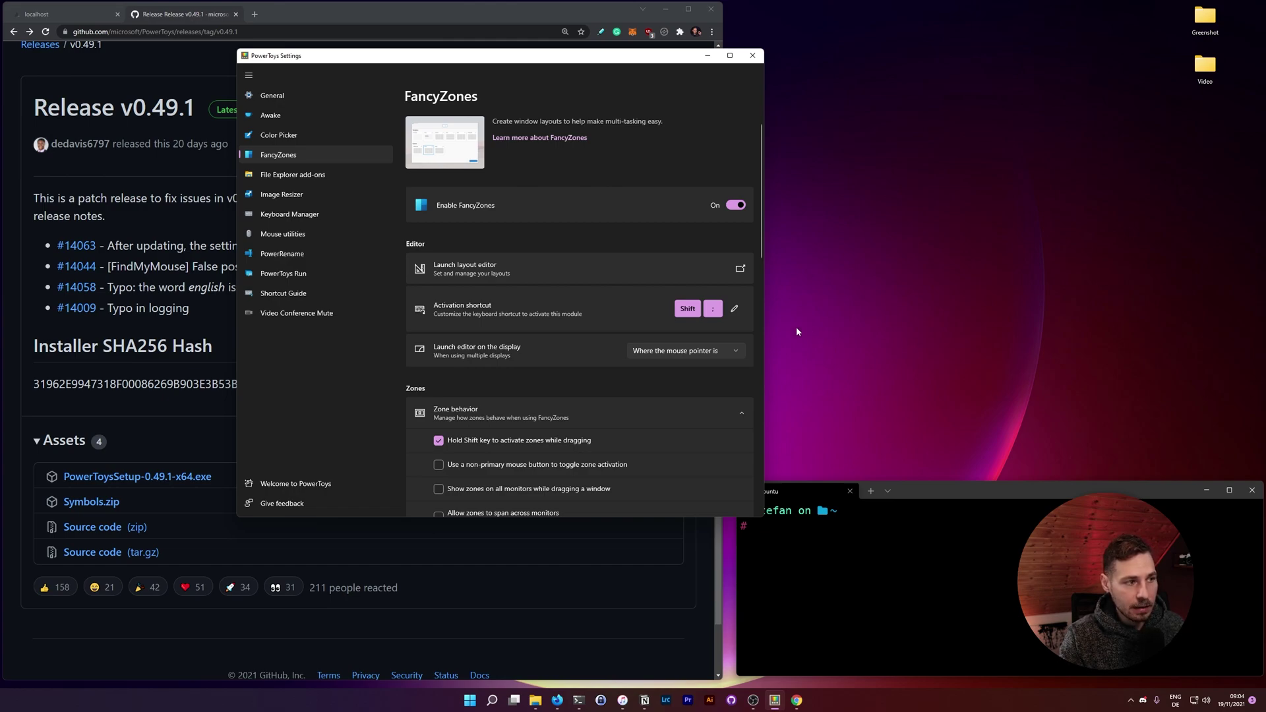
scroll(615, 326, "down", 10)
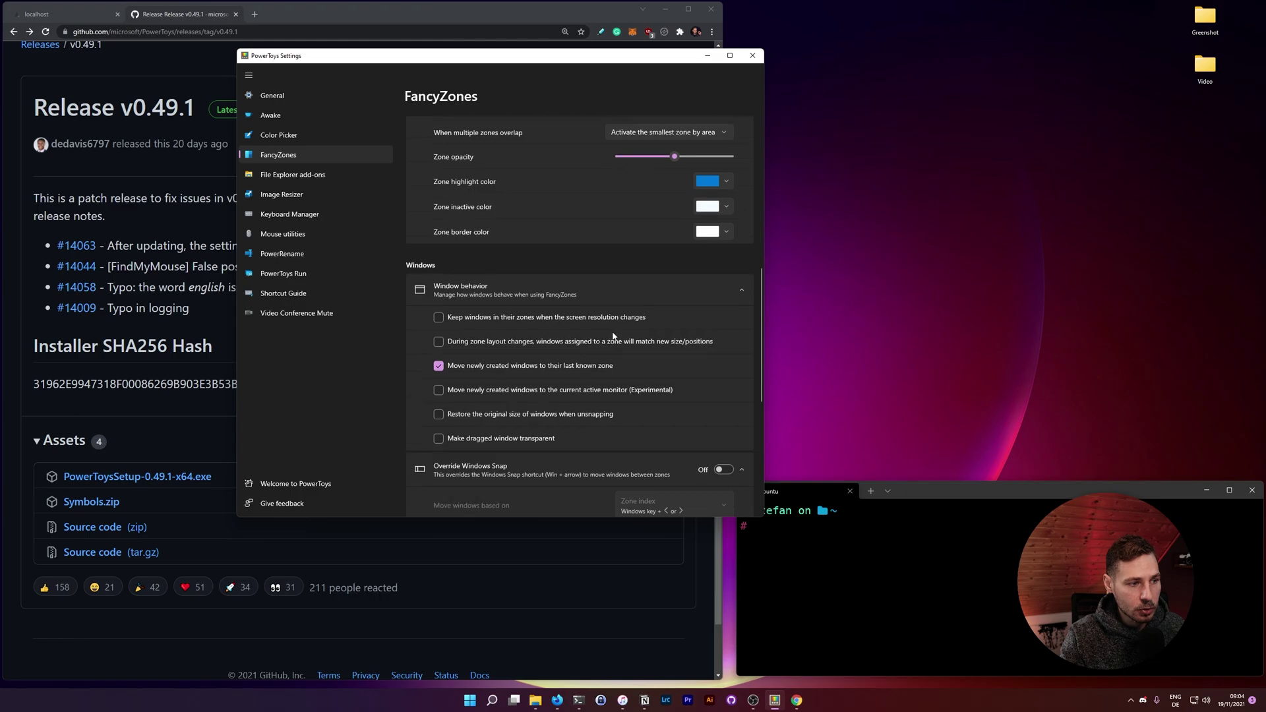
scroll(640, 343, "up", 15)
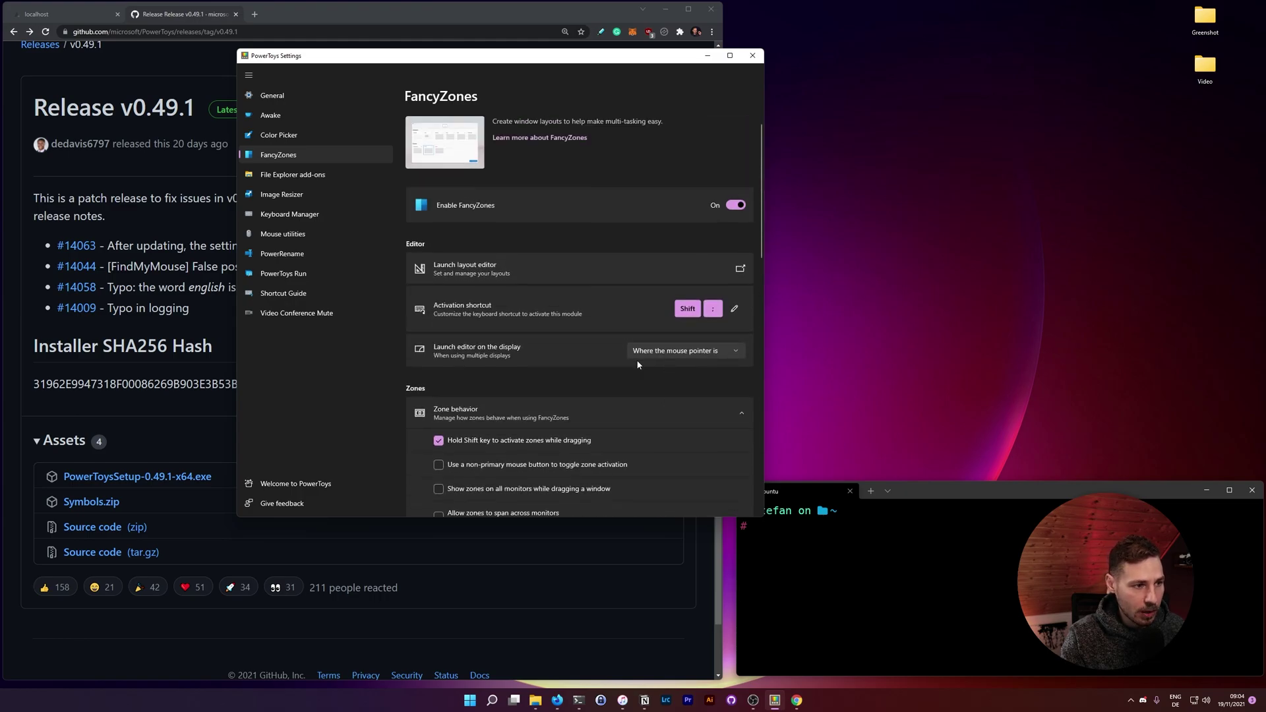